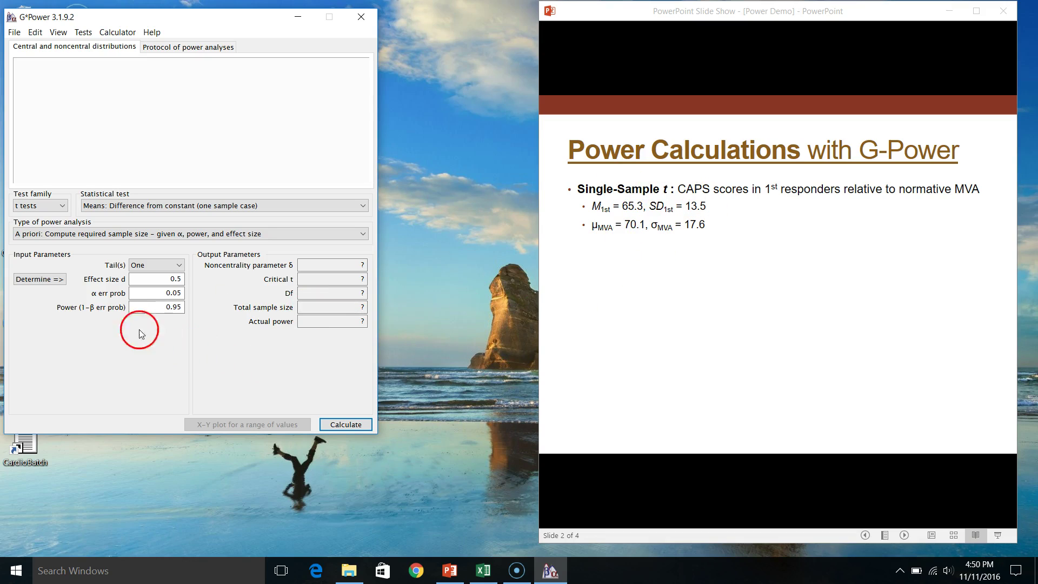
Set the one-sample t test to two tails with a power of 0.80
{"action": "left_click", "coordinate": [178, 267]}
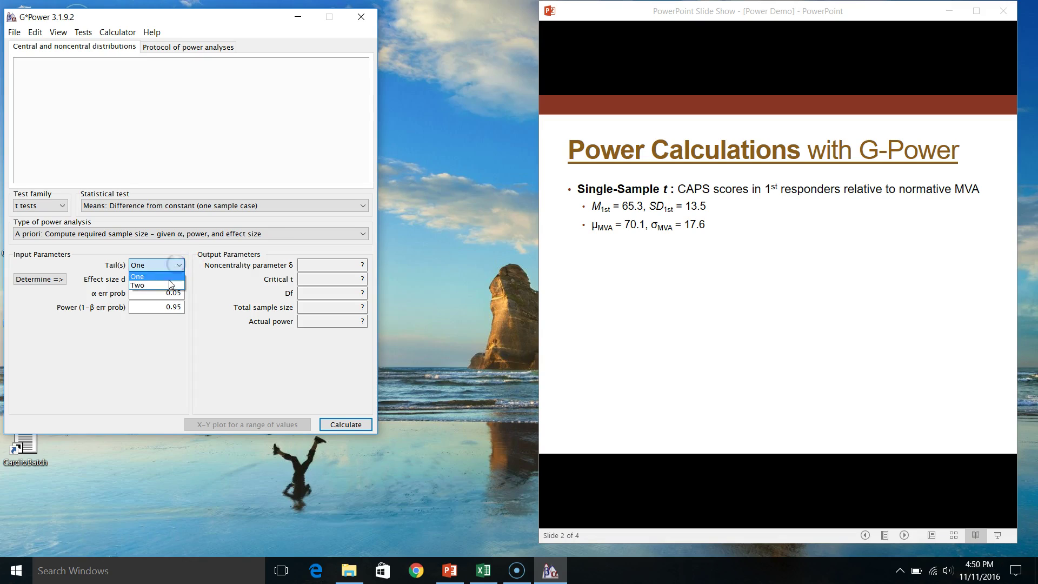
{"action": "left_click", "coordinate": [162, 286]}
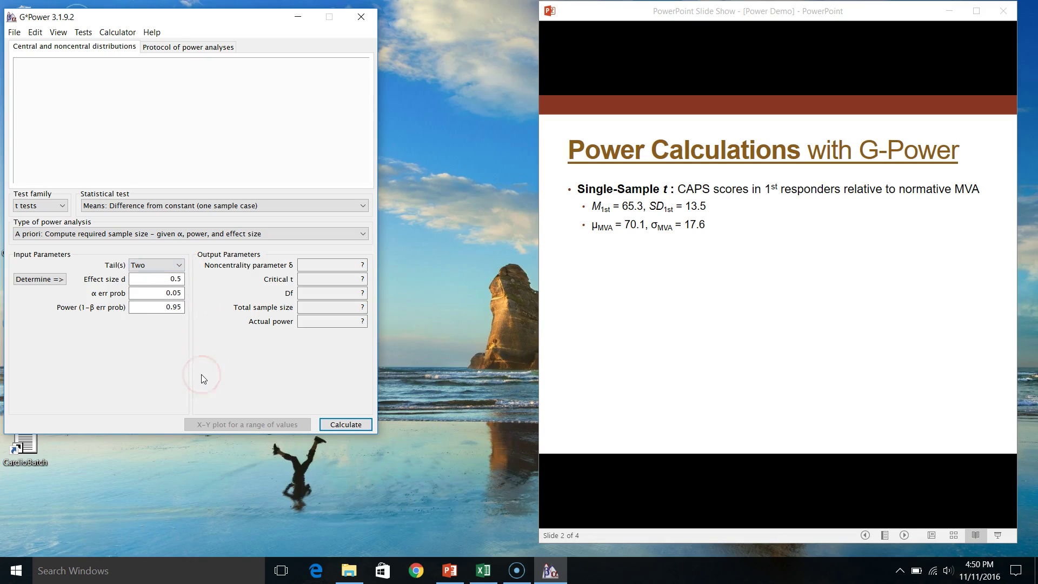
{"action": "left_click", "coordinate": [178, 280]}
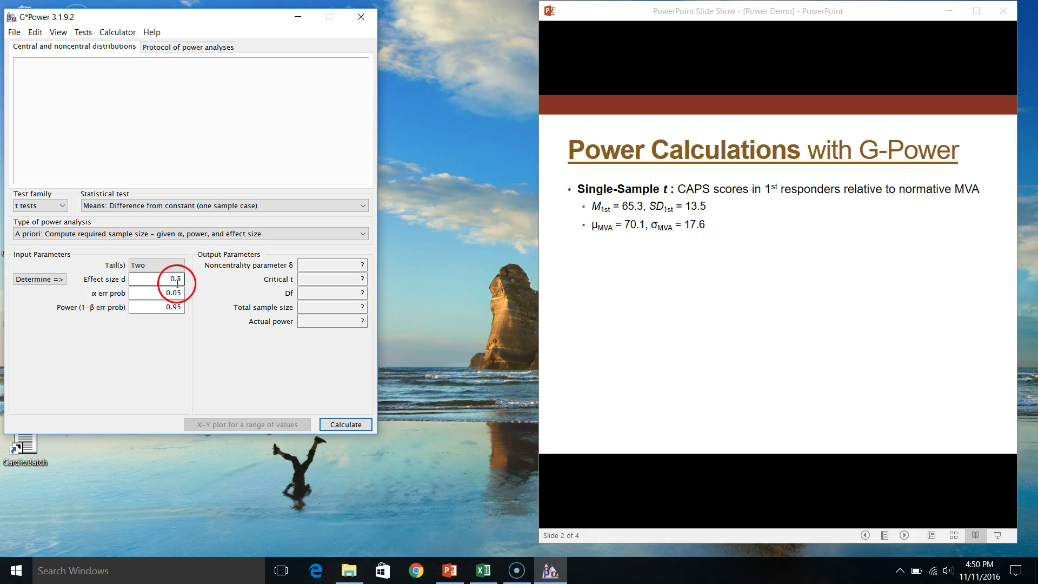
{"action": "left_click", "coordinate": [168, 295]}
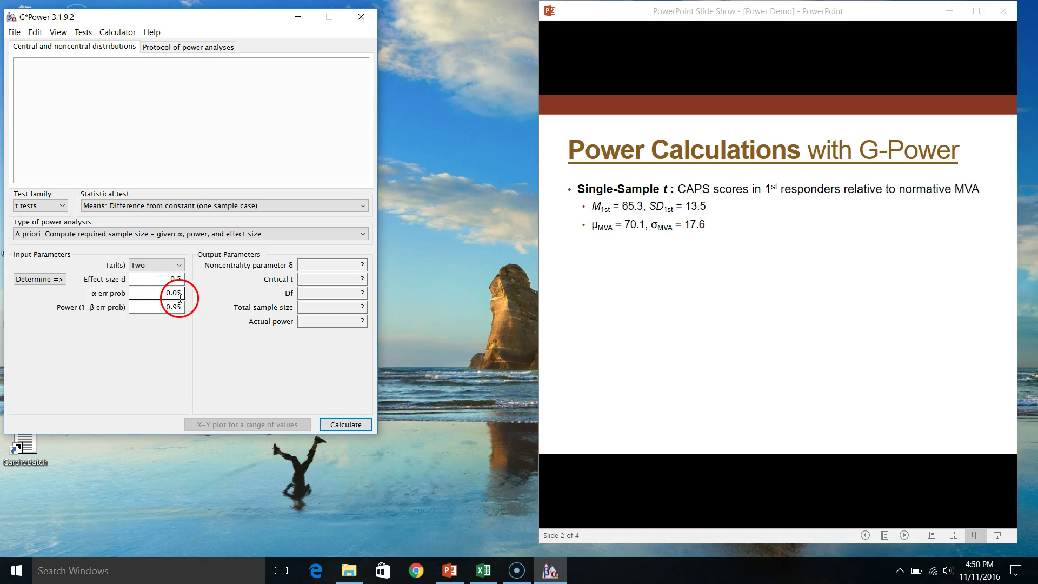
{"action": "left_click", "coordinate": [177, 308]}
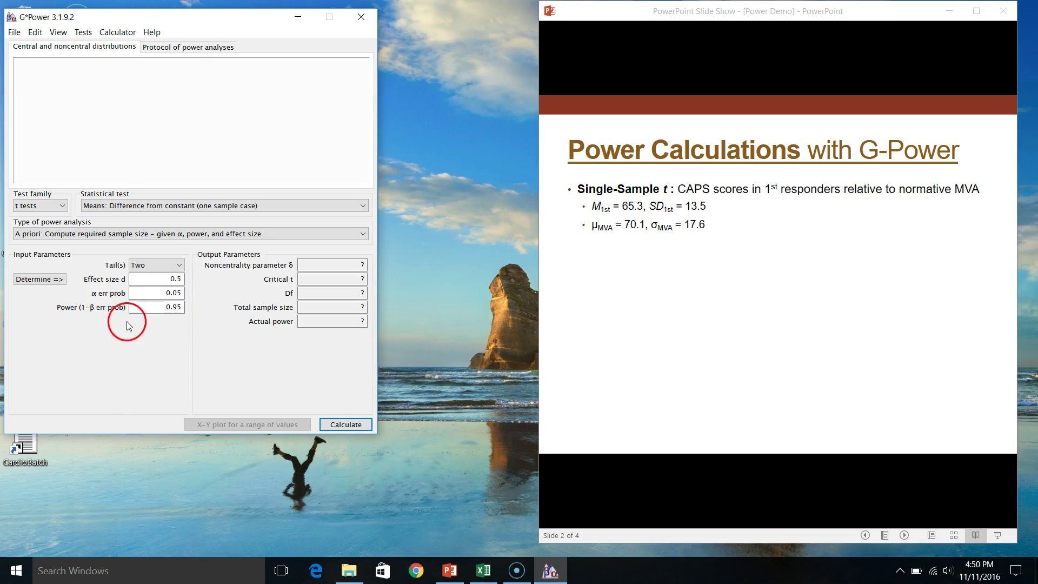
{"action": "double_click", "coordinate": [174, 307]}
{"action": "type", "text": "80"}
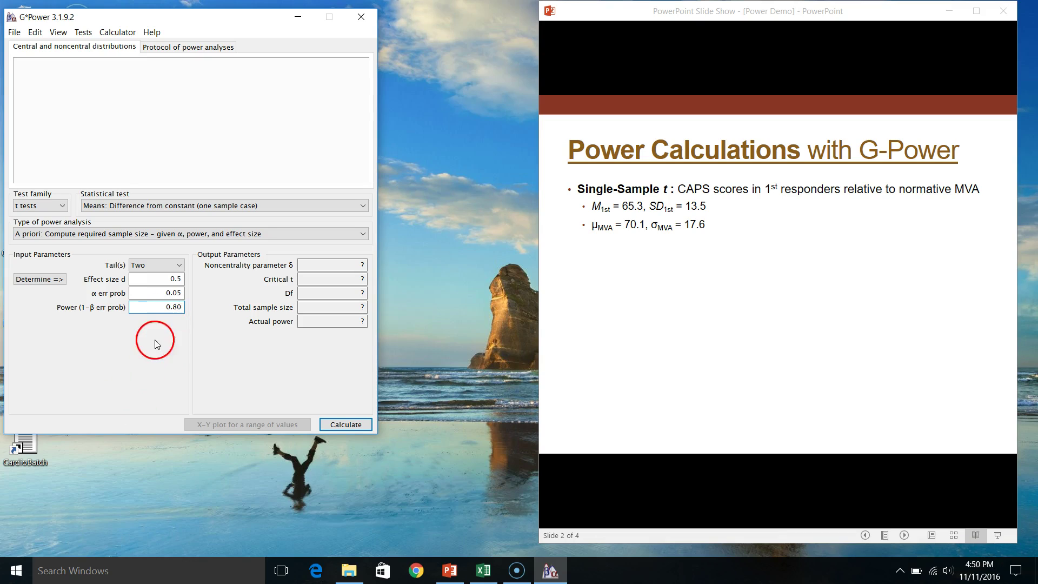
Open the effect size calculator and enter 70.1 for Mean H0, 65.3 for Mean H1 and 13.5 for the SD
{"action": "left_click", "coordinate": [171, 279]}
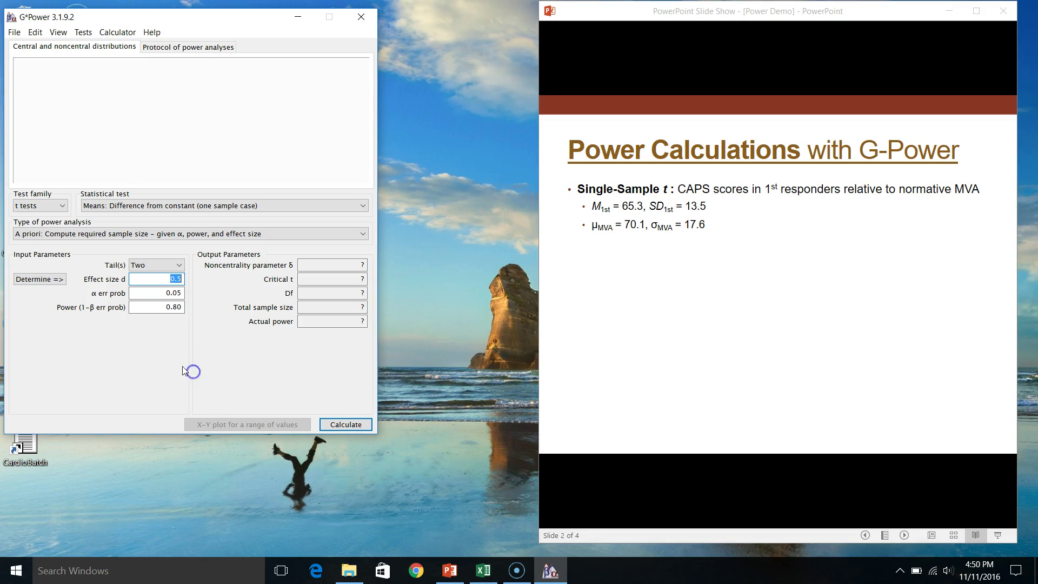
{"action": "left_click", "coordinate": [173, 293]}
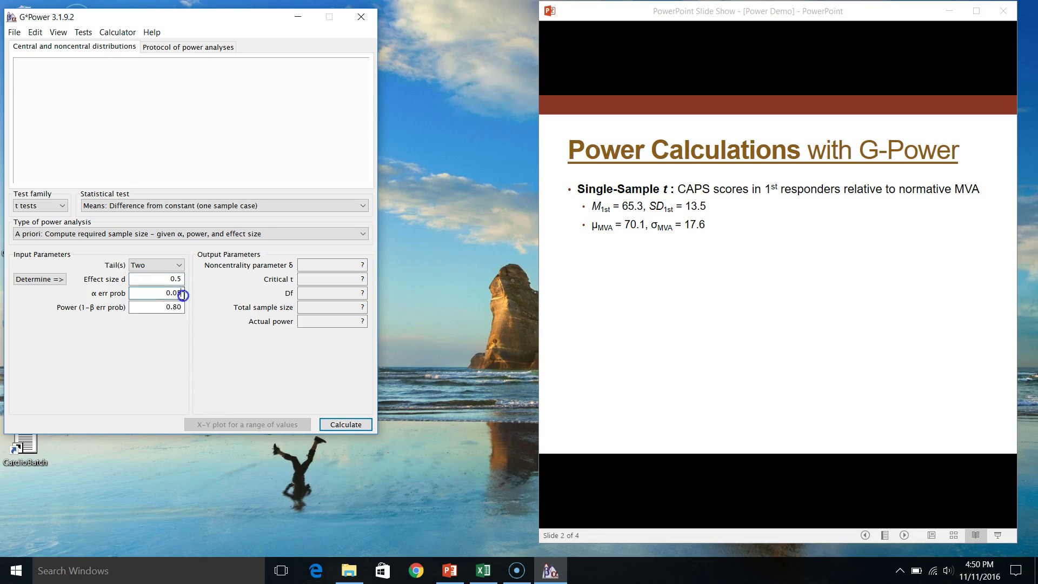
{"action": "left_click", "coordinate": [40, 279]}
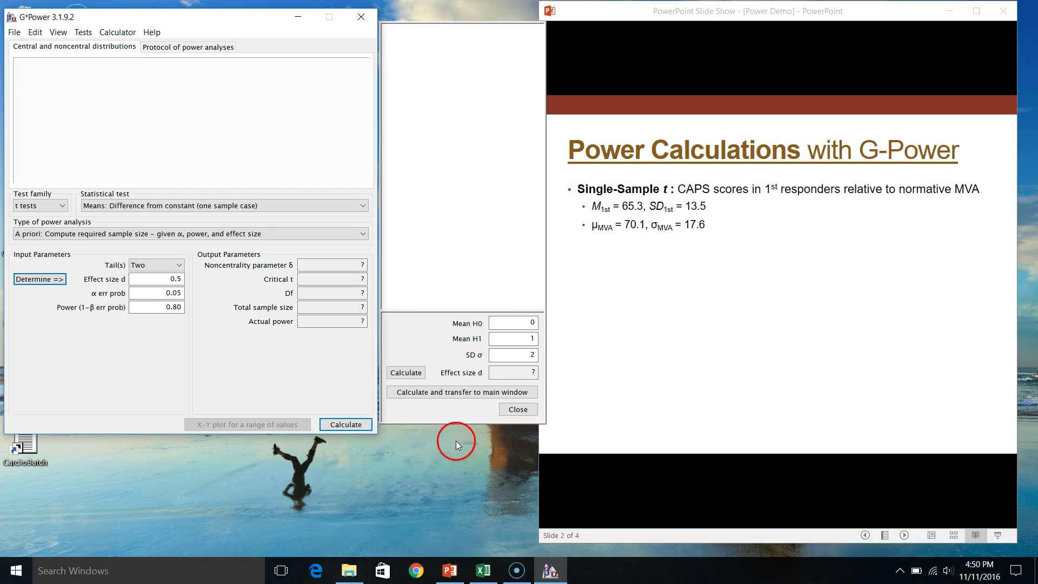
{"action": "left_click", "coordinate": [517, 323]}
{"action": "left_click_drag", "start_coordinate": [516, 323], "coordinate": [549, 360]}
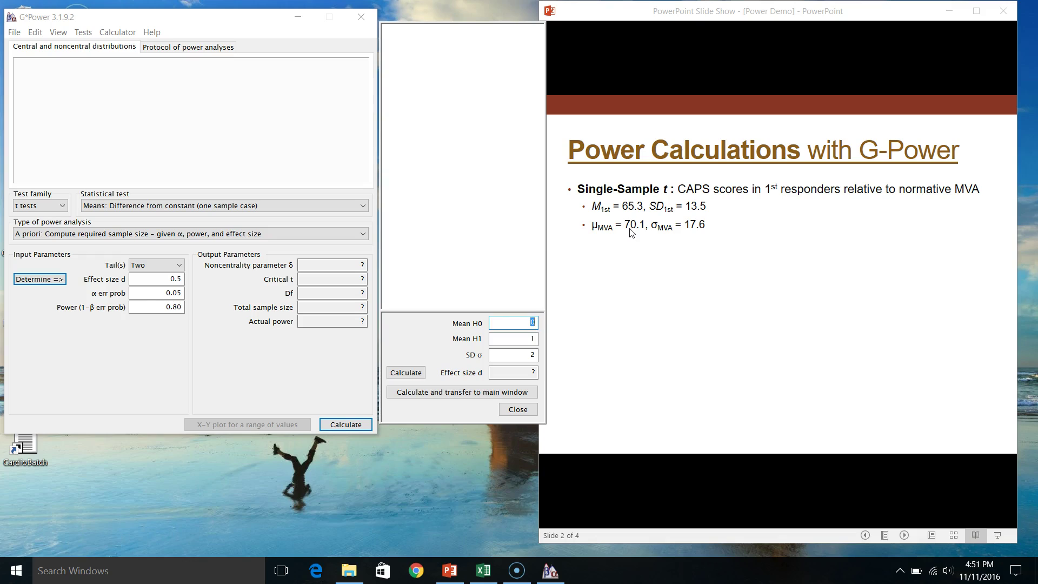
{"action": "type", "text": "70.1"}
{"action": "left_click", "coordinate": [519, 338]}
{"action": "type", "text": "65.3"}
{"action": "left_click", "coordinate": [531, 357]}
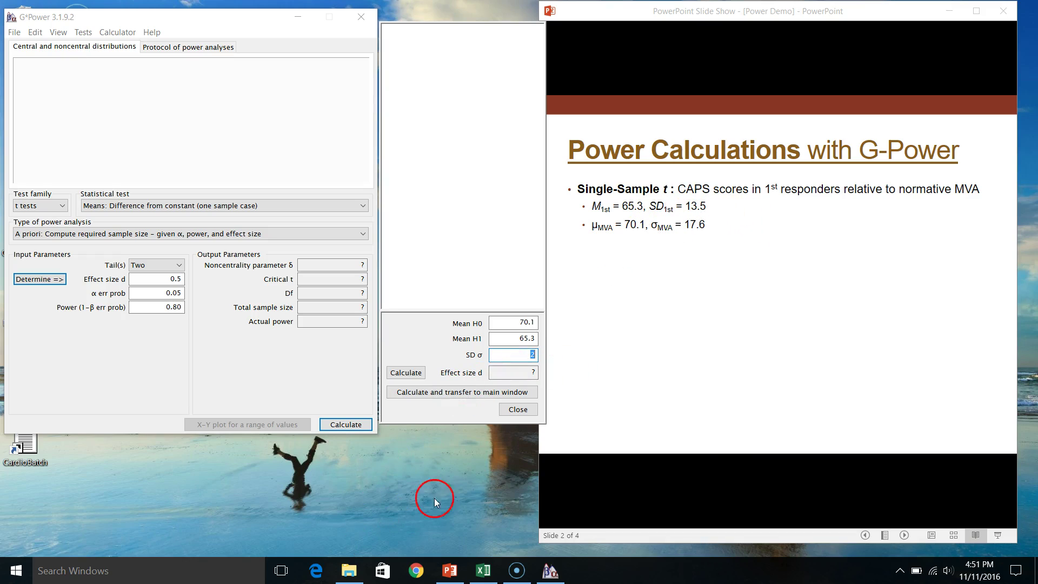
{"action": "type", "text": "13.5"}
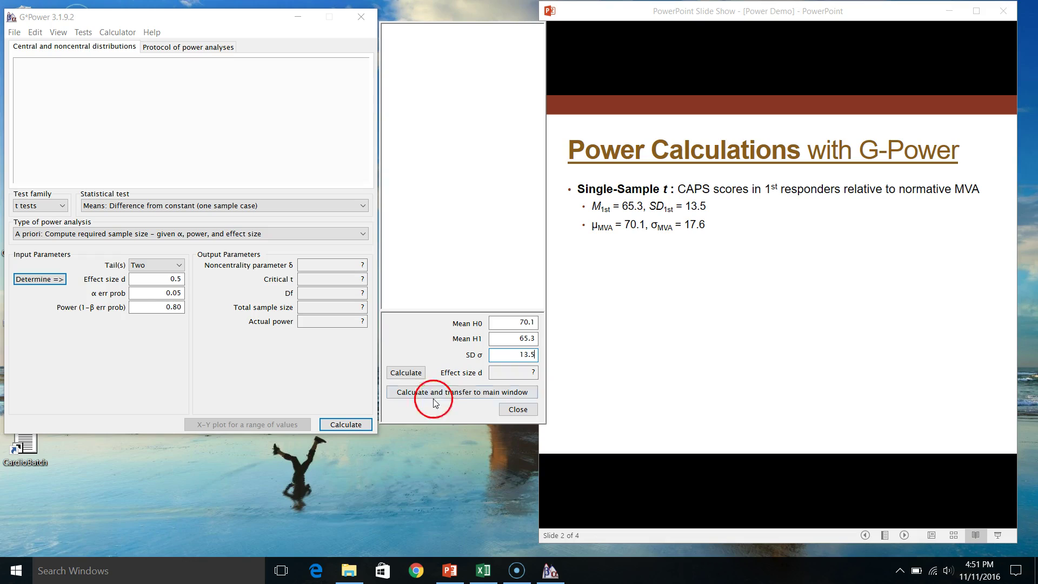
Calculate effect size d from the entered means and SD and transfer it to the main window
{"action": "left_click", "coordinate": [410, 374]}
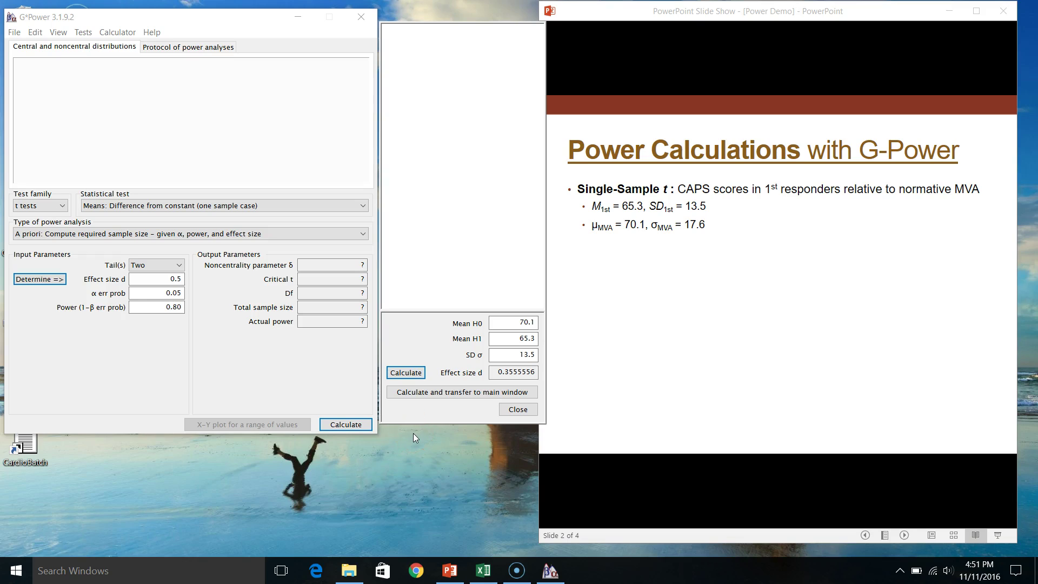
{"action": "left_click", "coordinate": [510, 377]}
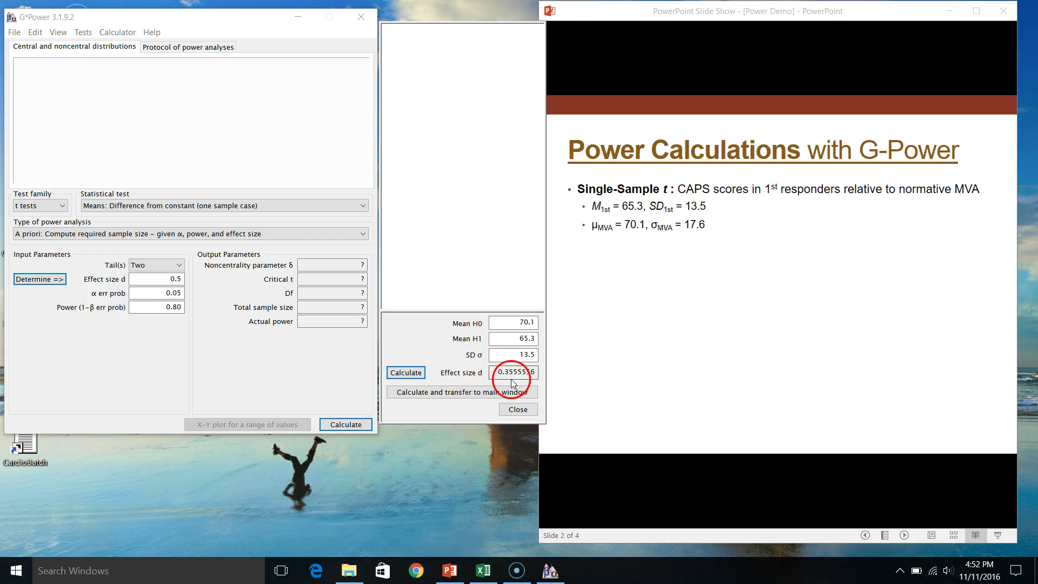
{"action": "left_click", "coordinate": [422, 421]}
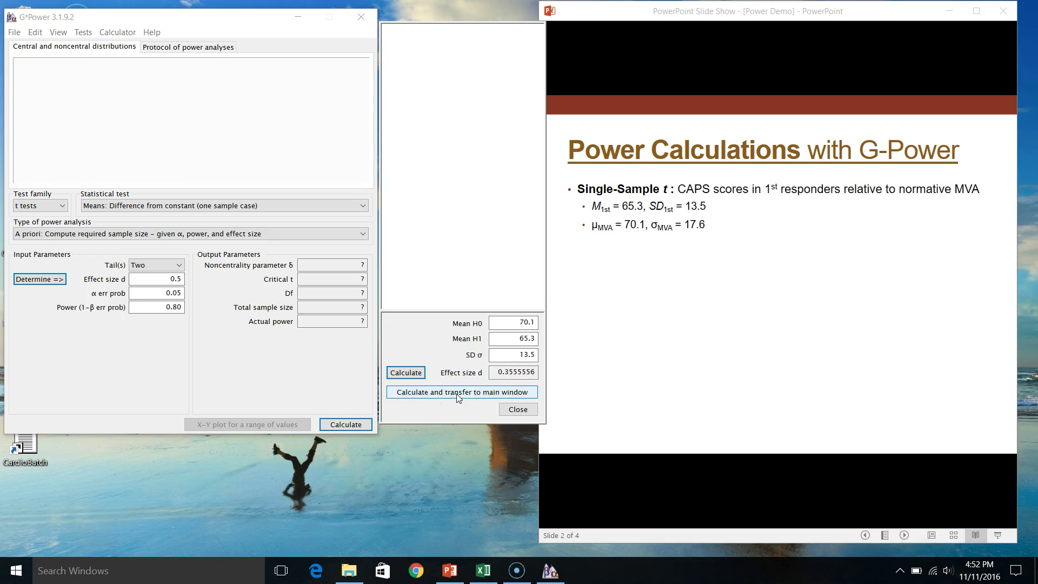
{"action": "left_click", "coordinate": [458, 393]}
{"action": "left_click", "coordinate": [396, 421]}
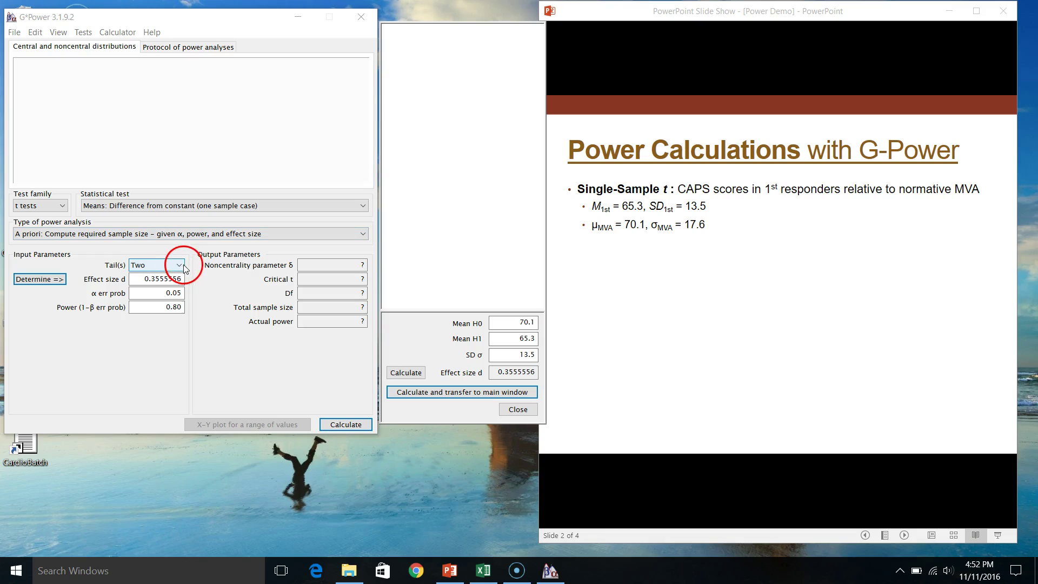
Check the alpha and power inputs and calculate the required sample size for the one-sample t test
{"action": "left_click", "coordinate": [183, 294]}
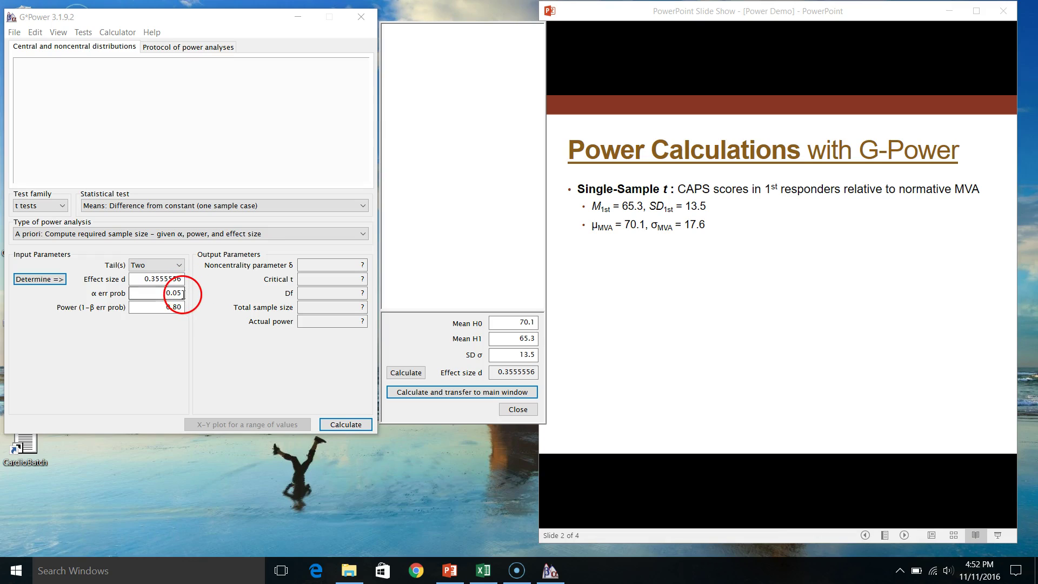
{"action": "left_click", "coordinate": [182, 309]}
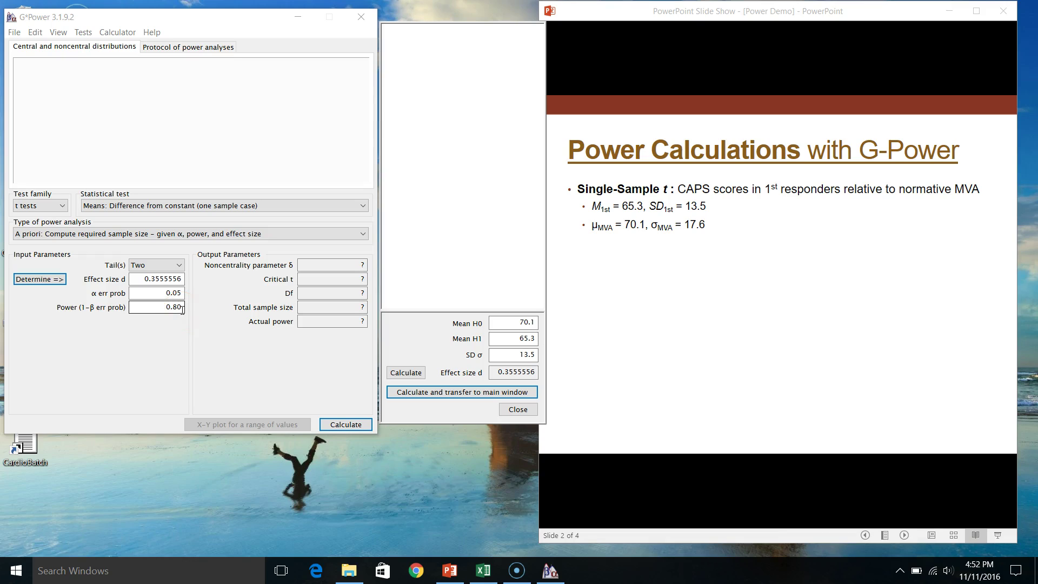
{"action": "left_click", "coordinate": [349, 425]}
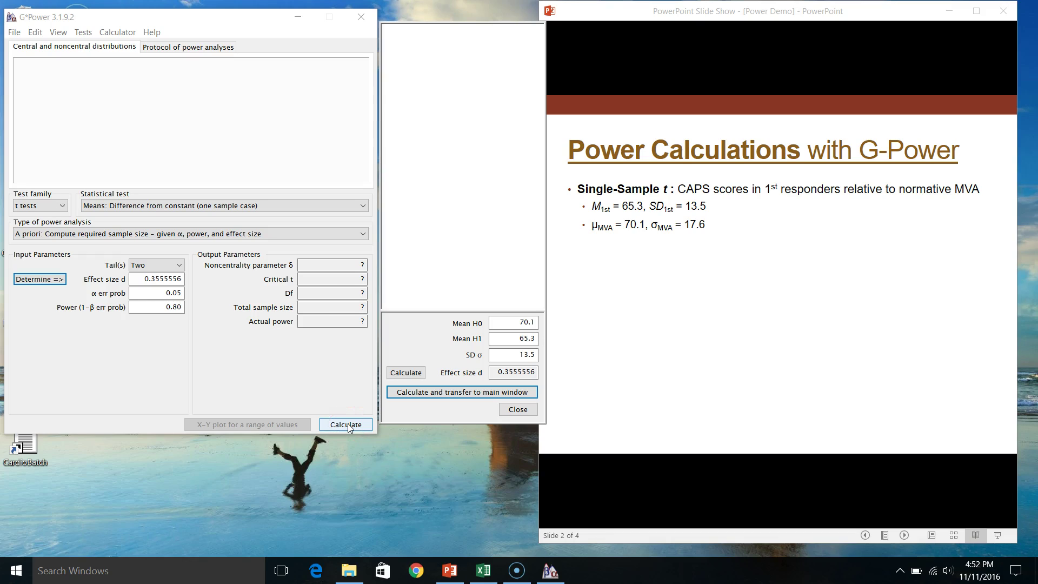
{"action": "left_click", "coordinate": [349, 426]}
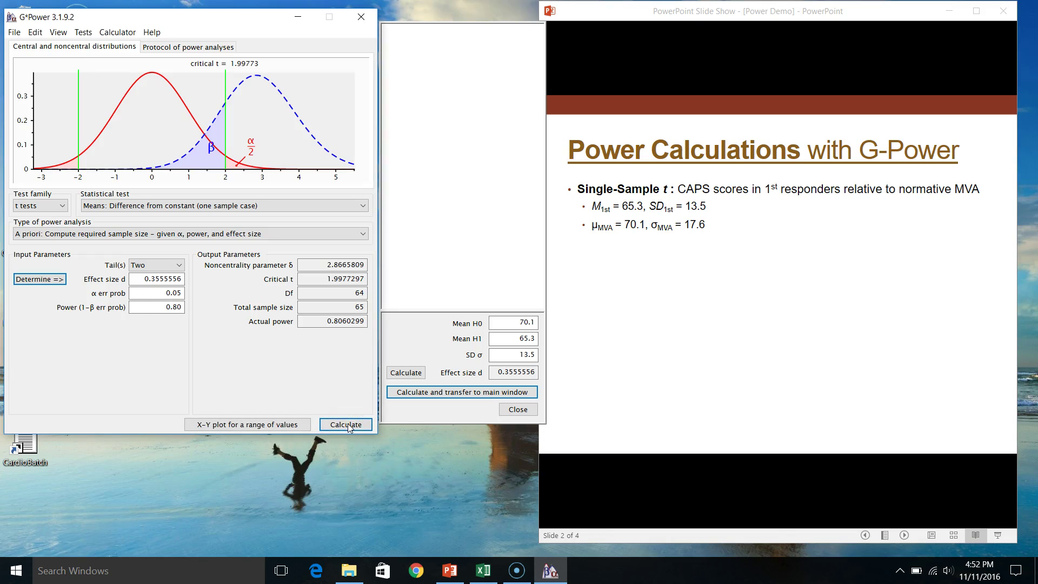
{"action": "left_click", "coordinate": [349, 426]}
Examine the total sample size and actual power among the output parameters
{"action": "mouse_move", "coordinate": [337, 368]}
{"action": "left_mouse_down"}
{"action": "mouse_move", "coordinate": [352, 364]}
{"action": "mouse_move", "coordinate": [359, 331]}
{"action": "left_mouse_up"}
{"action": "left_click", "coordinate": [359, 308]}
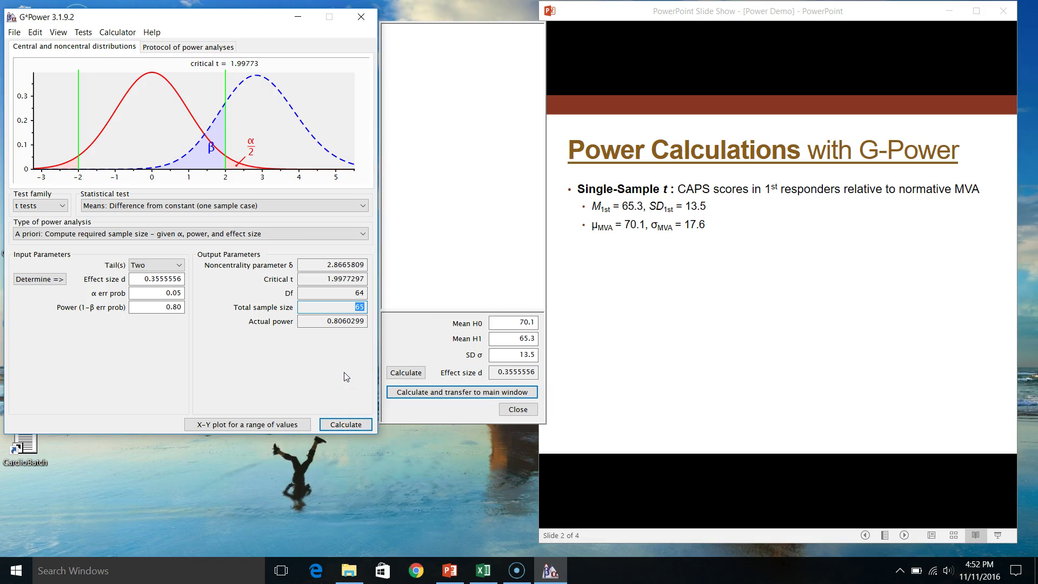
{"action": "mouse_move", "coordinate": [331, 364]}
{"action": "left_mouse_down"}
{"action": "mouse_move", "coordinate": [326, 317]}
{"action": "mouse_move", "coordinate": [332, 327]}
{"action": "left_mouse_up"}
{"action": "left_click", "coordinate": [349, 333]}
{"action": "left_click", "coordinate": [183, 293]}
{"action": "left_click", "coordinate": [362, 306]}
Reveal the worked calculation of d on the single-sample t slide in PowerPoint, then return to G*Power
{"action": "left_click", "coordinate": [578, 346]}
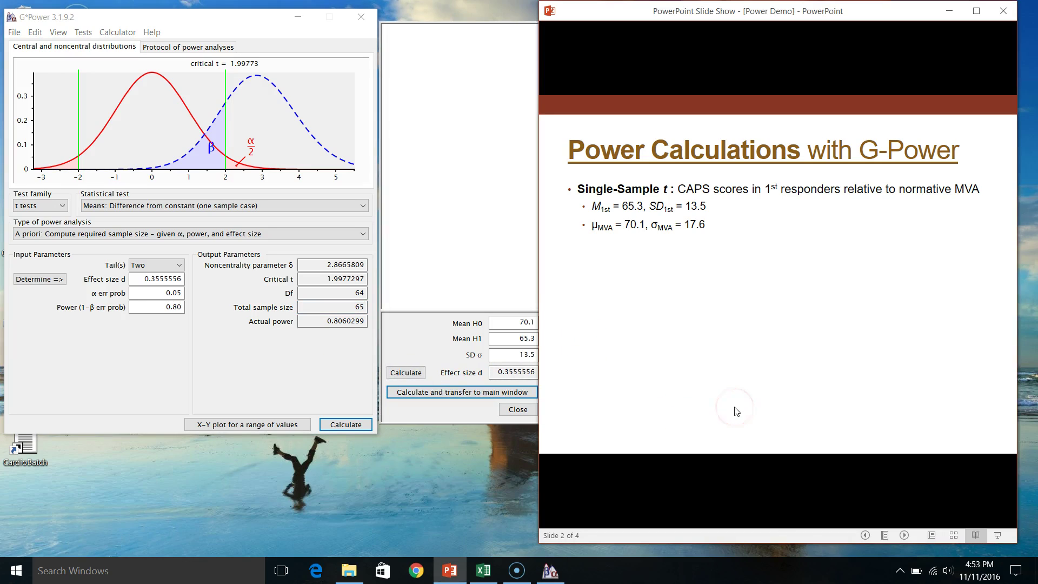
{"action": "left_click", "coordinate": [418, 349]}
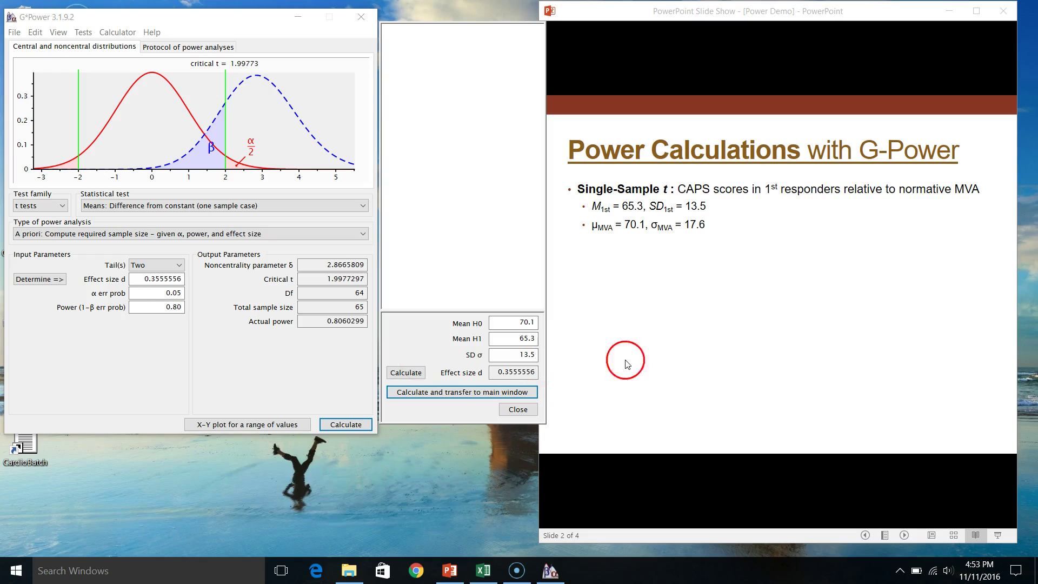
{"action": "left_click", "coordinate": [684, 354]}
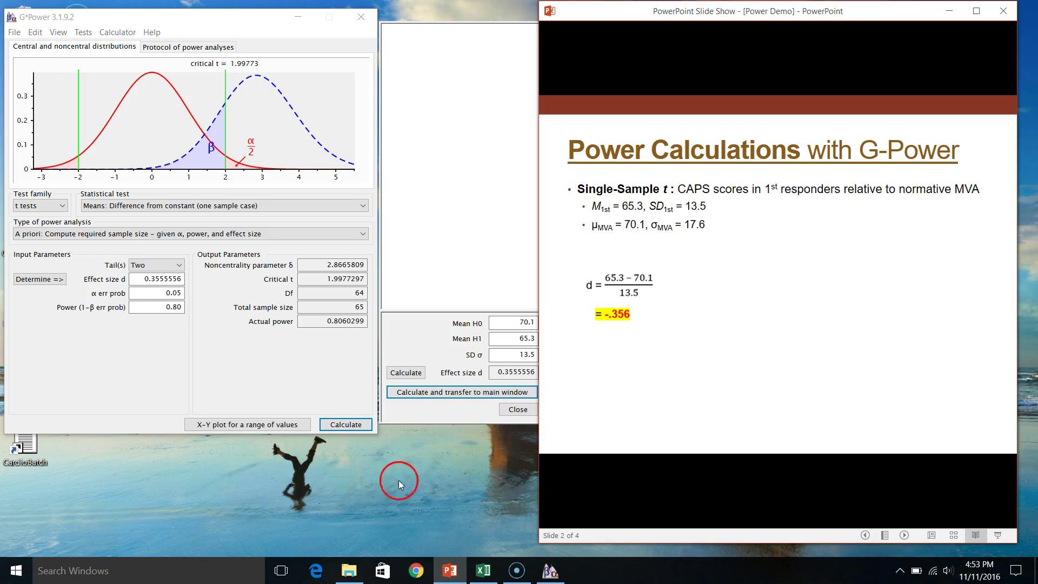
{"action": "left_click", "coordinate": [493, 384]}
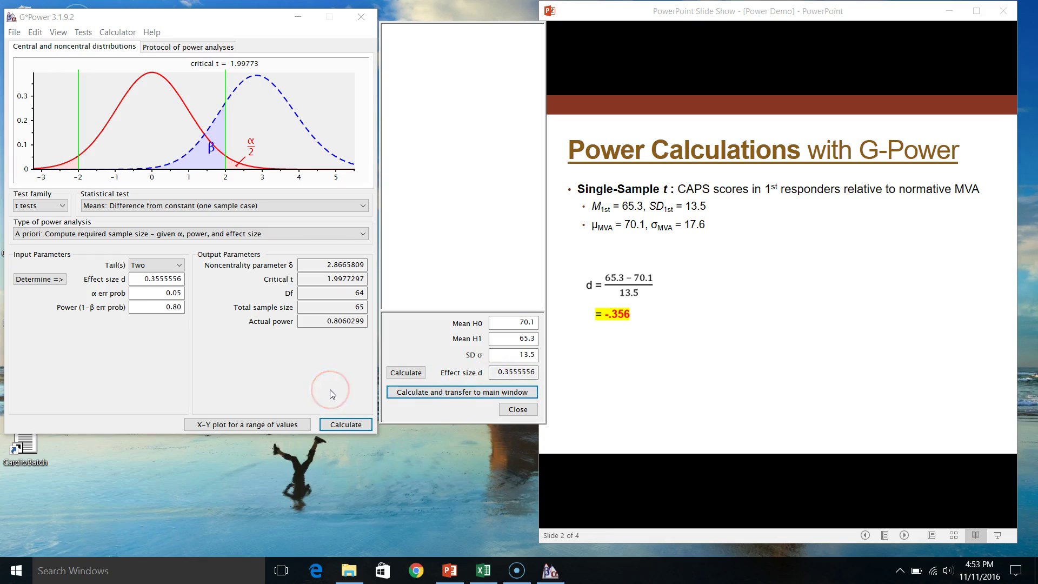
Highlight the total sample size in the output parameters to review it again
{"action": "left_click", "coordinate": [260, 347]}
{"action": "left_click", "coordinate": [354, 308]}
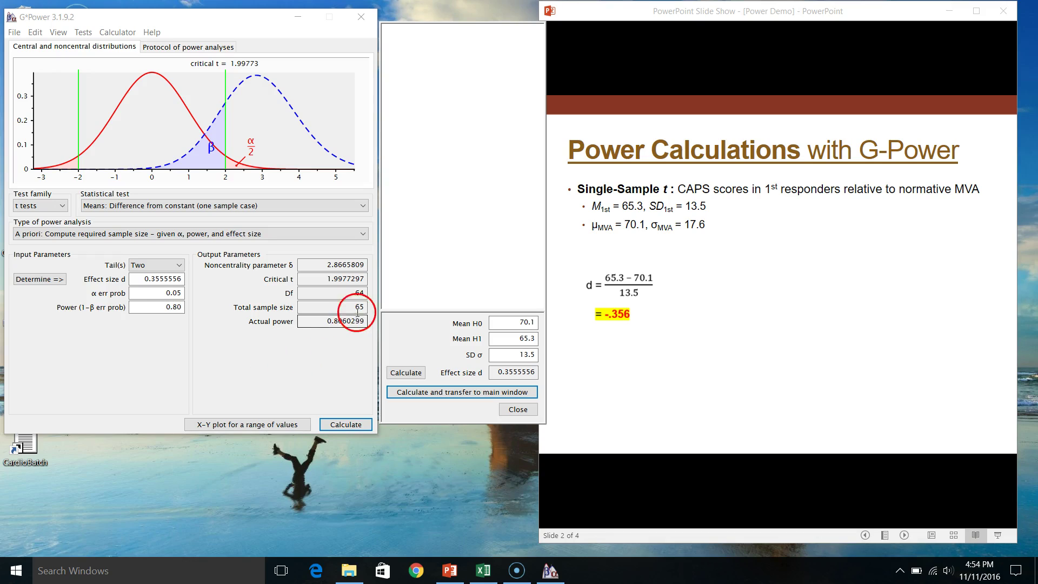
{"action": "double_click", "coordinate": [364, 306]}
{"action": "left_click", "coordinate": [359, 371]}
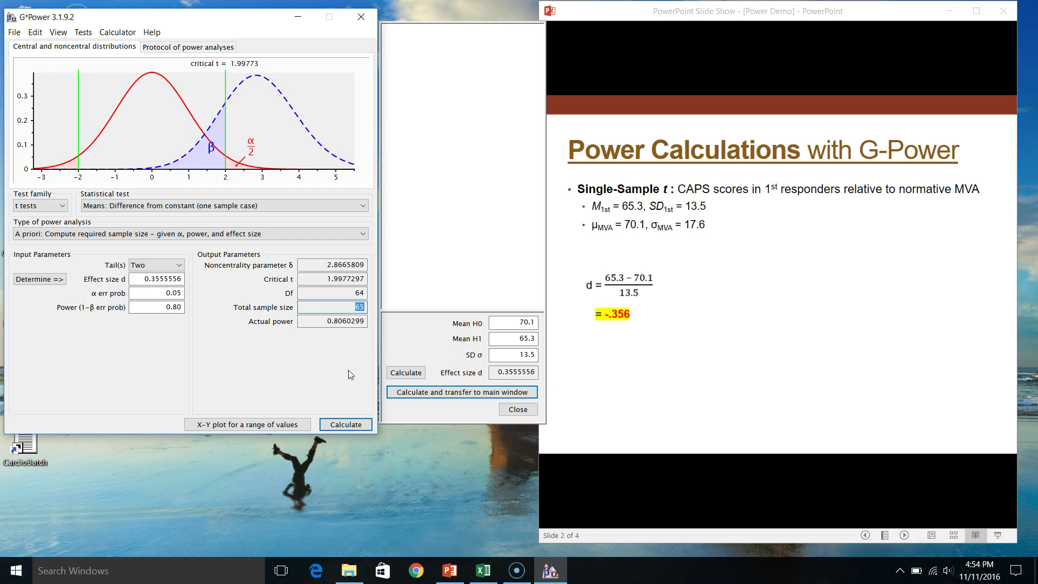
Switch to PowerPoint and advance the slide show to the independent-samples t example on slide 3
{"action": "left_click", "coordinate": [442, 503]}
{"action": "left_click", "coordinate": [497, 498]}
{"action": "left_click", "coordinate": [616, 509]}
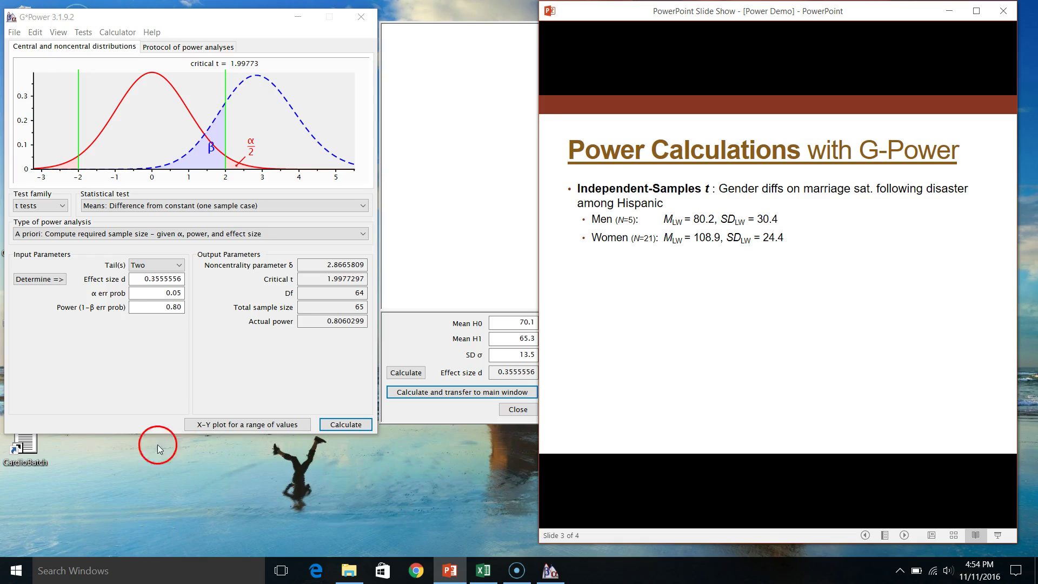
Return to G*Power and change the statistical test to "Means: Difference between two independent means (two groups)"
{"action": "left_click", "coordinate": [204, 389]}
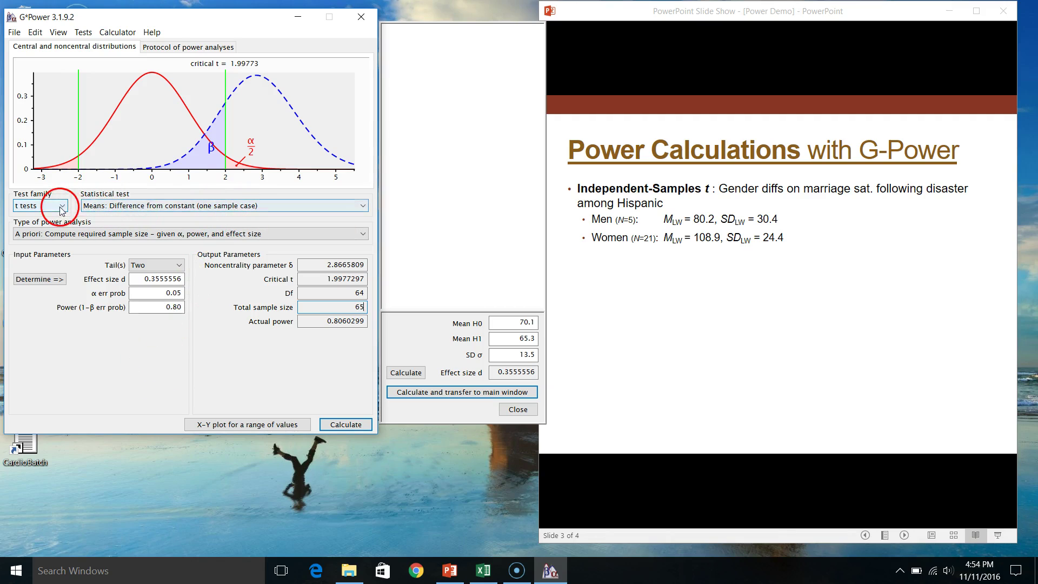
{"action": "left_click", "coordinate": [194, 206]}
{"action": "left_click_drag", "start_coordinate": [201, 217], "coordinate": [296, 270]}
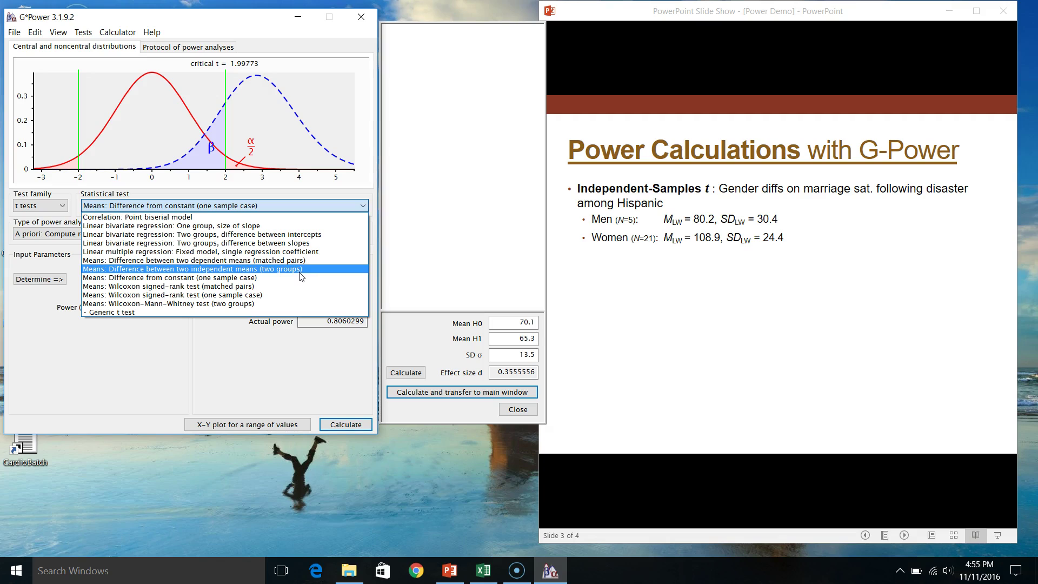
{"action": "left_click", "coordinate": [300, 270]}
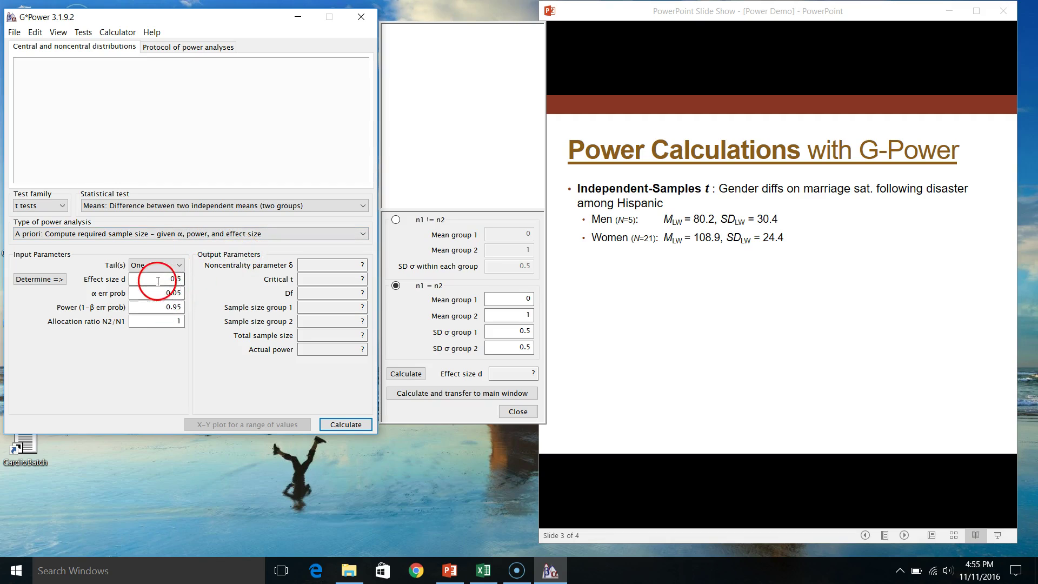
Set the independent-means test to two tails with a power of 0.80
{"action": "mouse_move", "coordinate": [161, 286]}
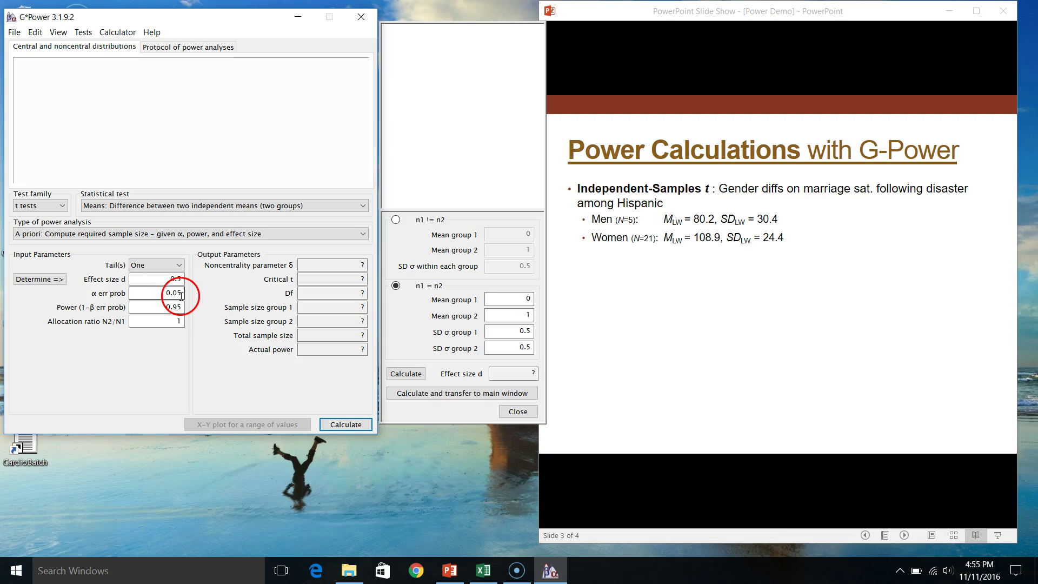
{"action": "left_click", "coordinate": [180, 266]}
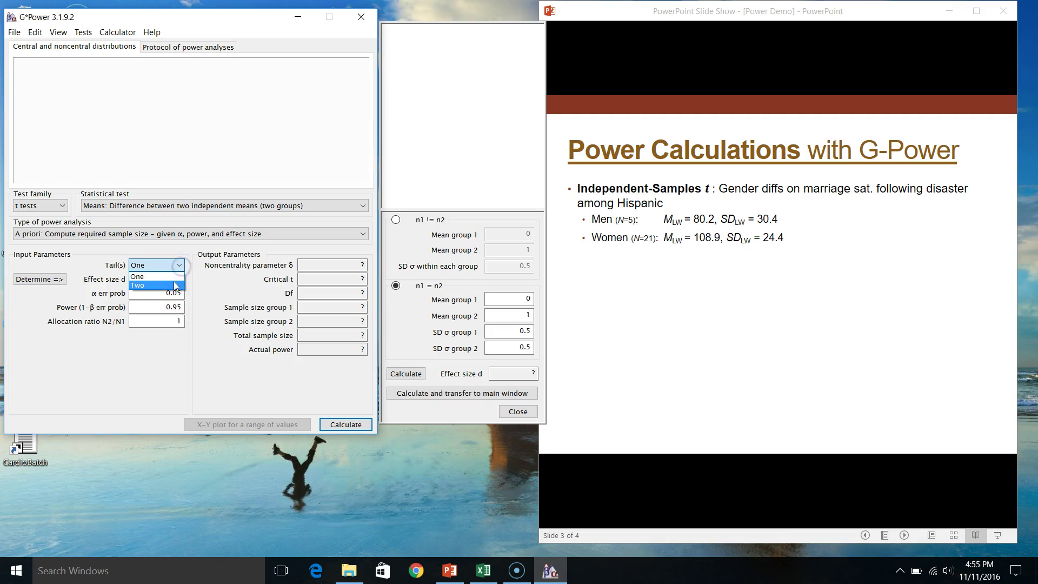
{"action": "left_click", "coordinate": [173, 284]}
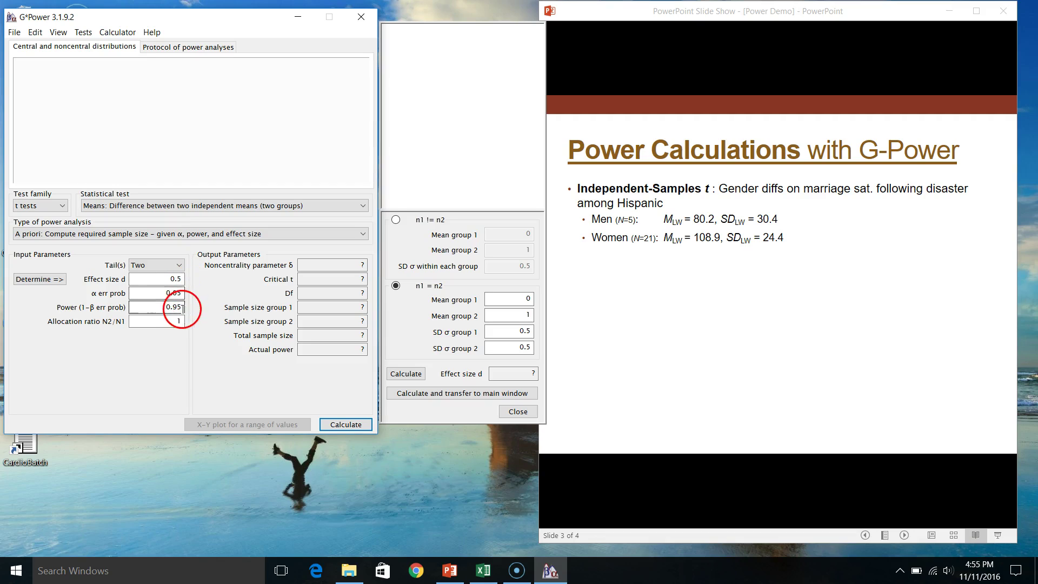
{"action": "double_click", "coordinate": [173, 308]}
{"action": "type", "text": "0.8"}
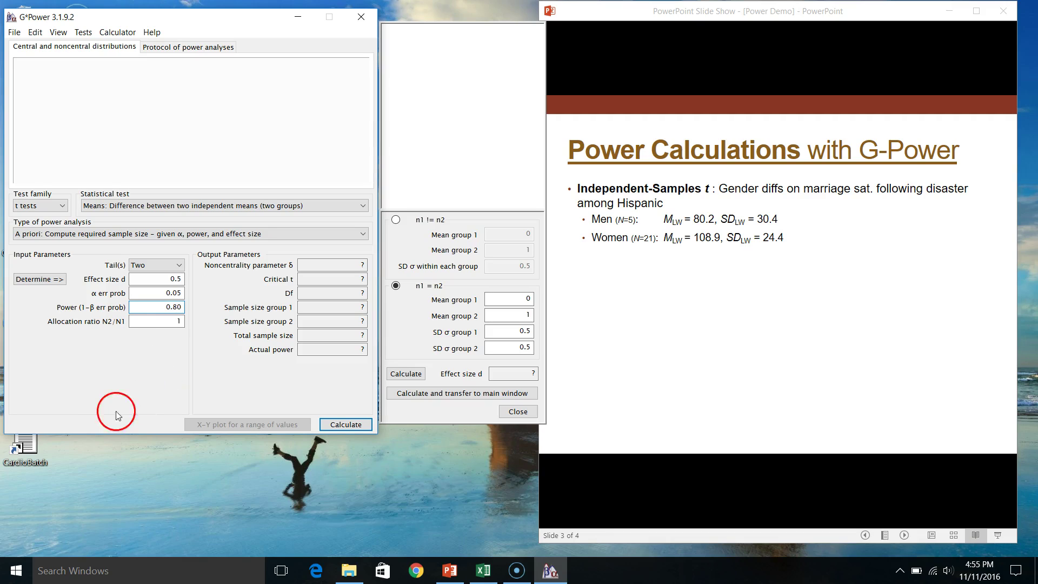
{"action": "left_click", "coordinate": [43, 280]}
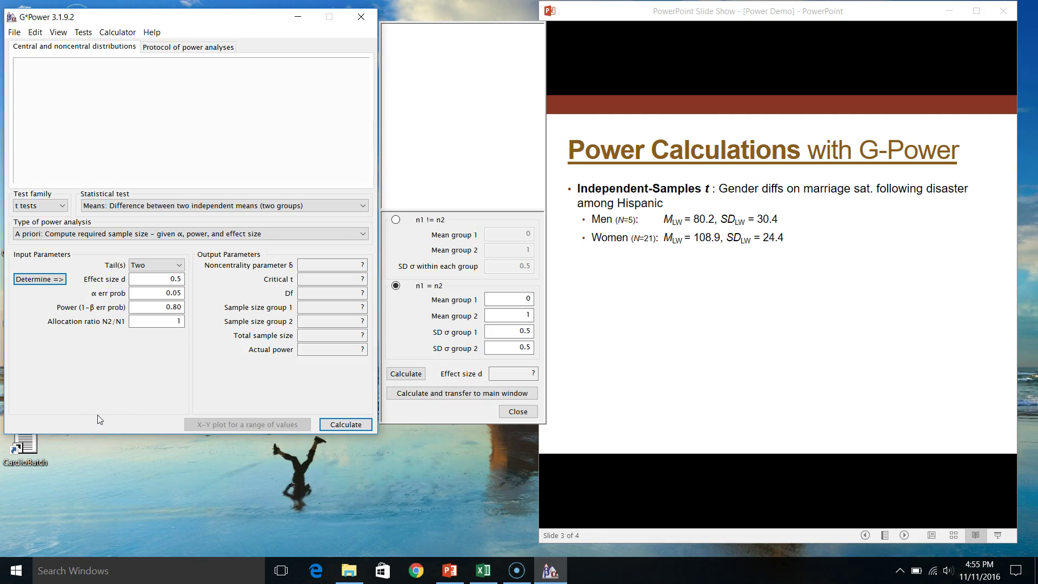
{"action": "left_click", "coordinate": [403, 221]}
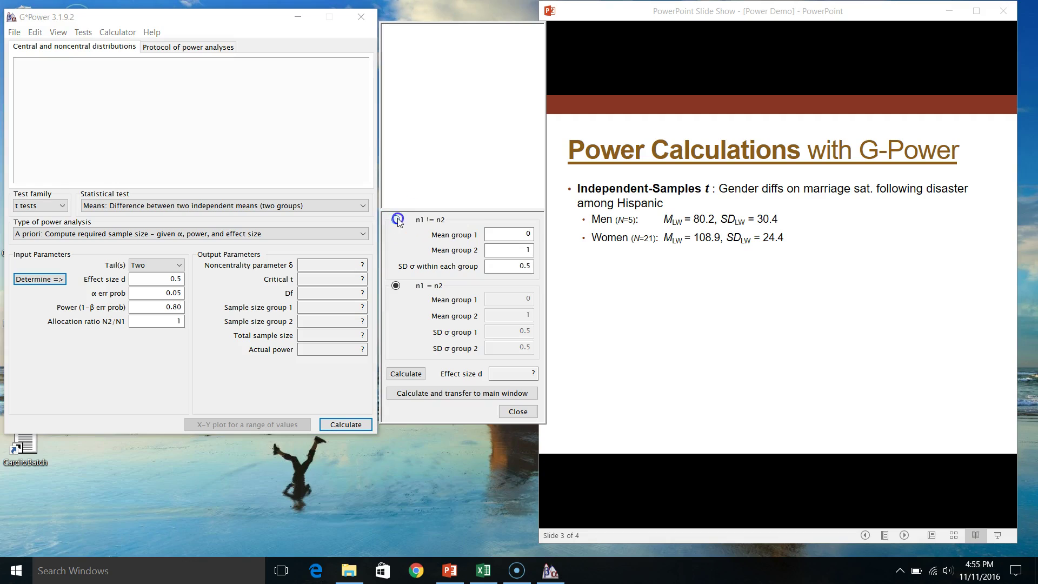
{"action": "double_click", "coordinate": [520, 233]}
{"action": "double_click", "coordinate": [519, 253]}
{"action": "double_click", "coordinate": [514, 266]}
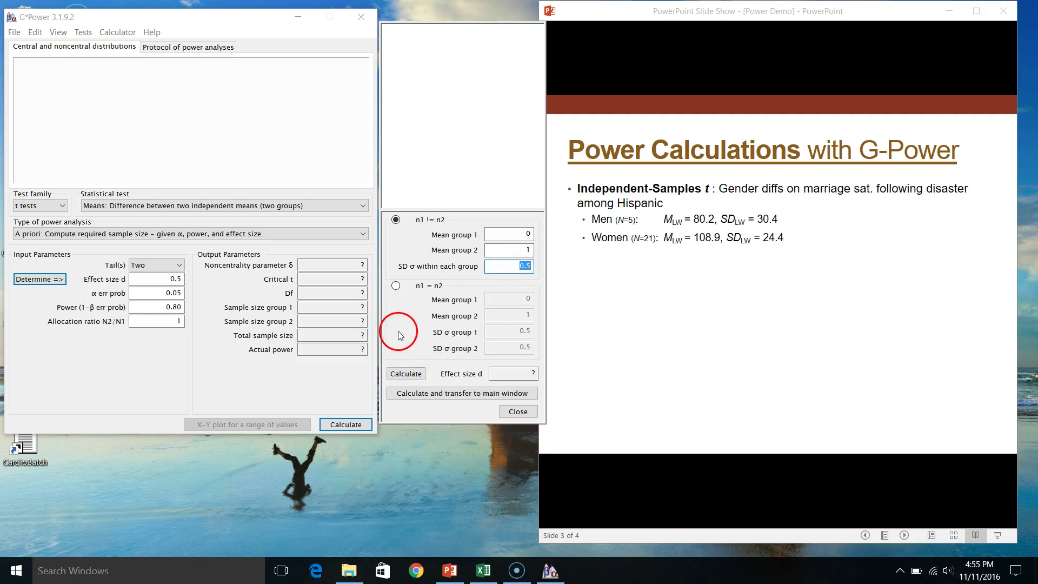
Choose the n1 = n2 option for the effect size and set the group means to 108.9 and 80.2
{"action": "left_click", "coordinate": [399, 287]}
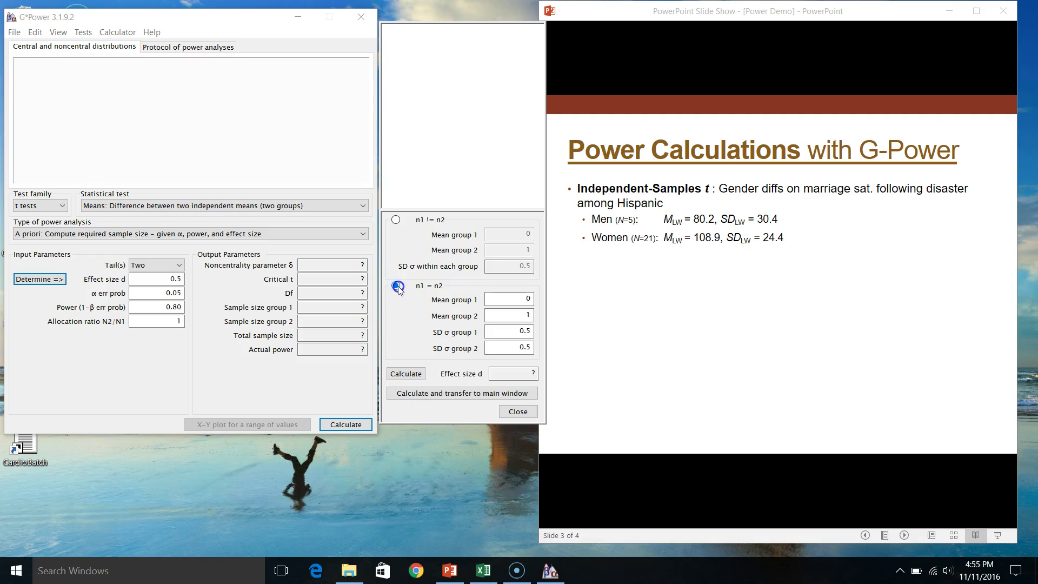
{"action": "left_click", "coordinate": [418, 290]}
{"action": "double_click", "coordinate": [527, 298]}
{"action": "double_click", "coordinate": [536, 314]}
Set the group standard deviations to 24.4 and 30.4, then calculate the effect size and transfer it to the main window
{"action": "double_click", "coordinate": [523, 331]}
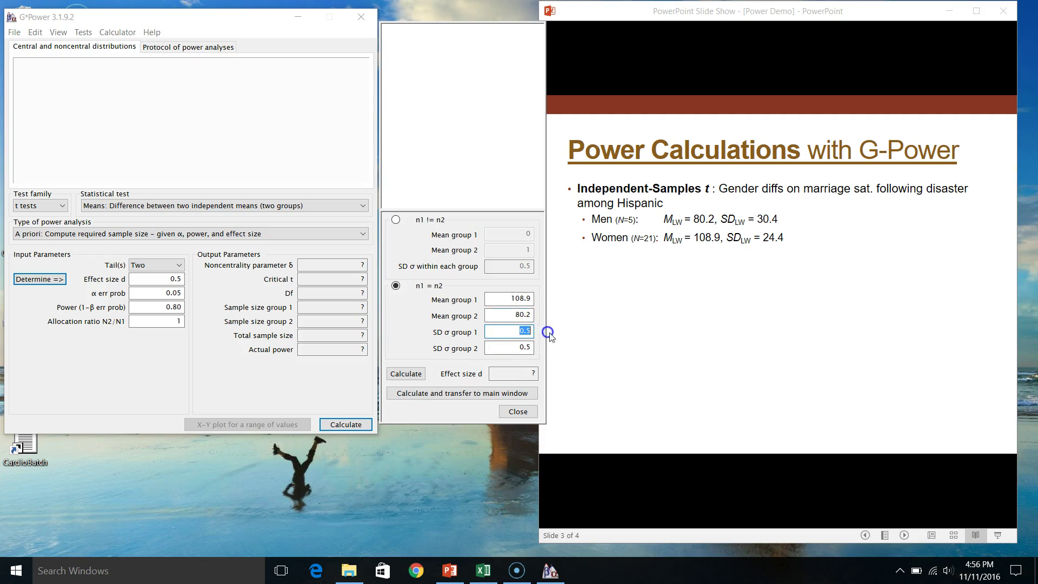
{"action": "type", "text": "24.4"}
{"action": "double_click", "coordinate": [523, 347]}
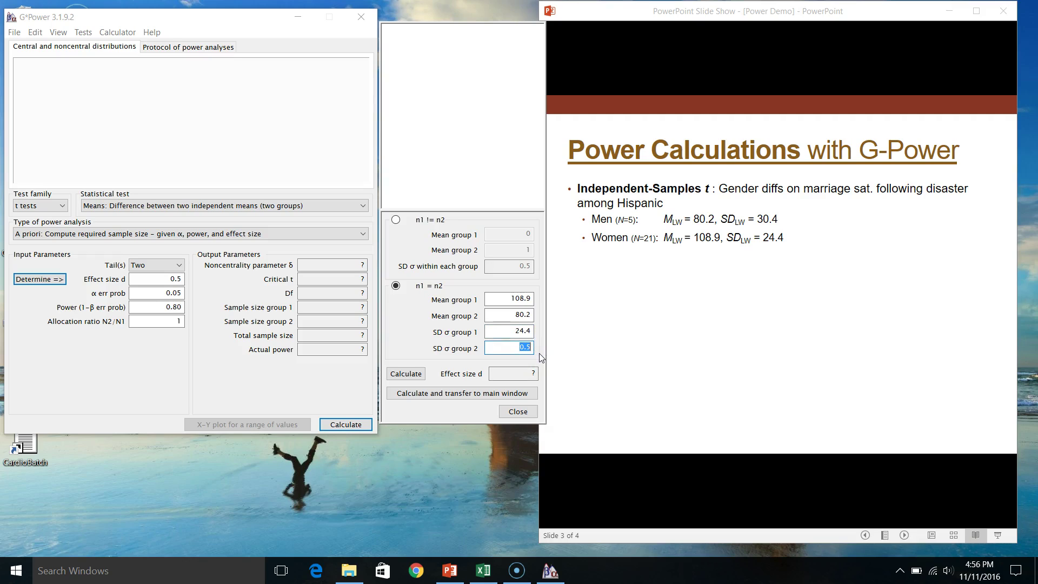
{"action": "type", "text": "30."}
{"action": "left_click", "coordinate": [409, 374]}
{"action": "left_click", "coordinate": [455, 392]}
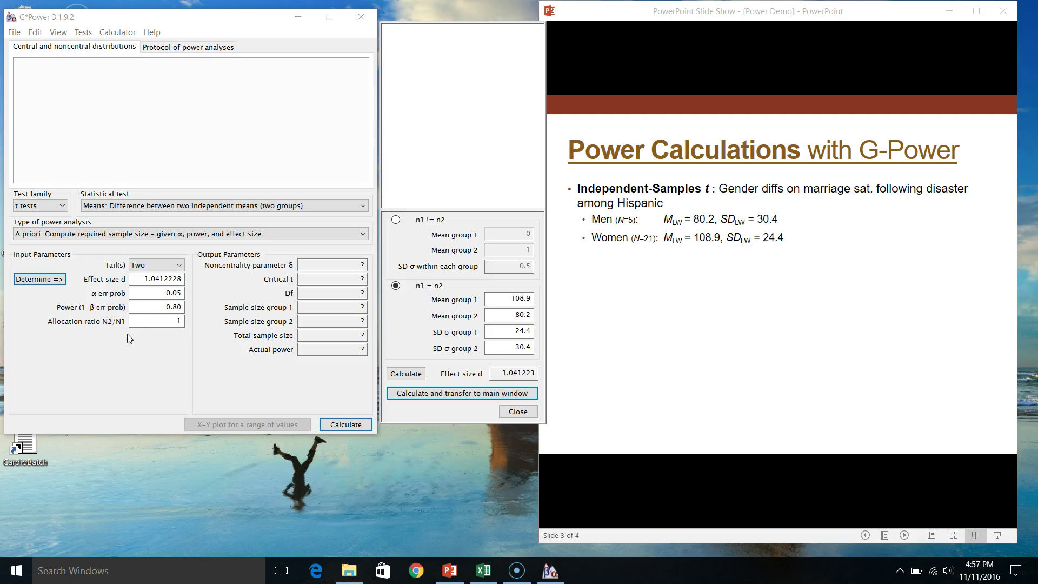
Calculate the required sample size for the independent-means test and highlight the group and total sample sizes
{"action": "left_click", "coordinate": [124, 317]}
{"action": "left_click", "coordinate": [139, 343]}
{"action": "left_click", "coordinate": [366, 427]}
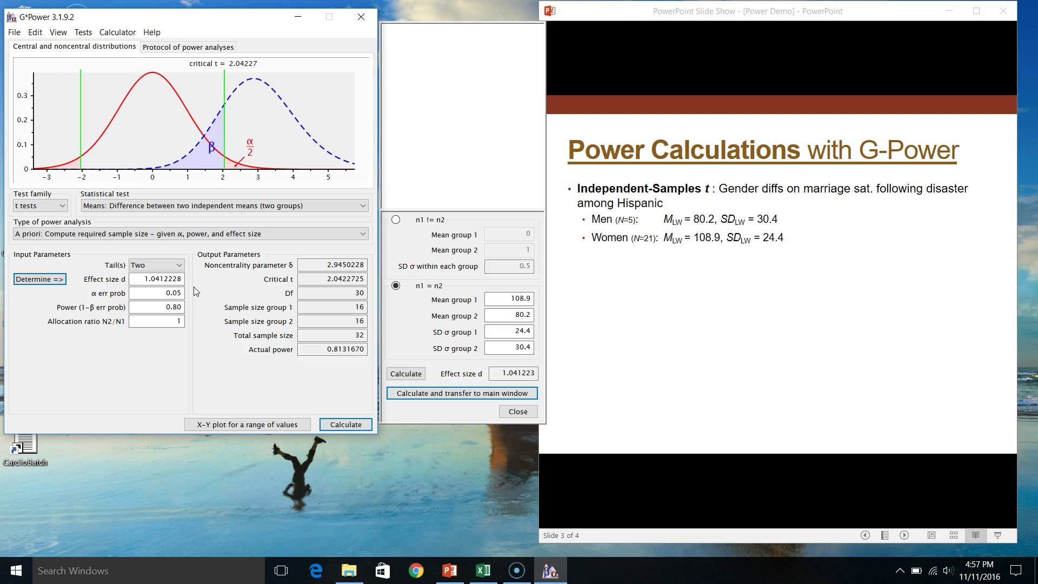
{"action": "mouse_move", "coordinate": [147, 281]}
{"action": "mouse_move", "coordinate": [312, 308]}
{"action": "left_mouse_down"}
{"action": "mouse_move", "coordinate": [363, 307]}
{"action": "mouse_move", "coordinate": [368, 325]}
{"action": "mouse_move", "coordinate": [355, 320]}
{"action": "mouse_move", "coordinate": [371, 319]}
{"action": "mouse_move", "coordinate": [351, 335]}
{"action": "mouse_move", "coordinate": [369, 335]}
{"action": "left_mouse_up"}
{"action": "left_click", "coordinate": [370, 366]}
{"action": "double_click", "coordinate": [178, 321]}
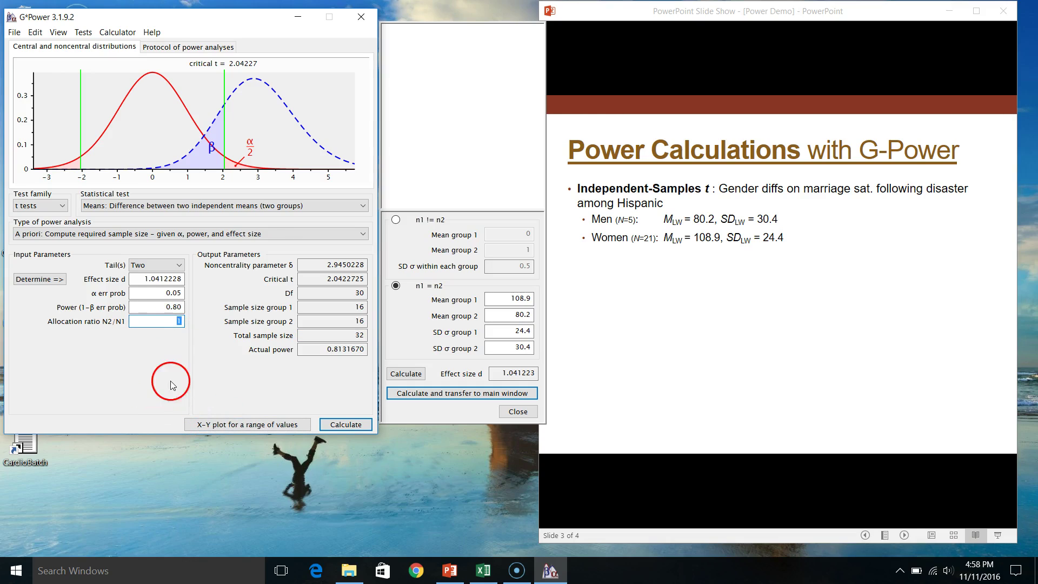
{"action": "type", "text": "4"}
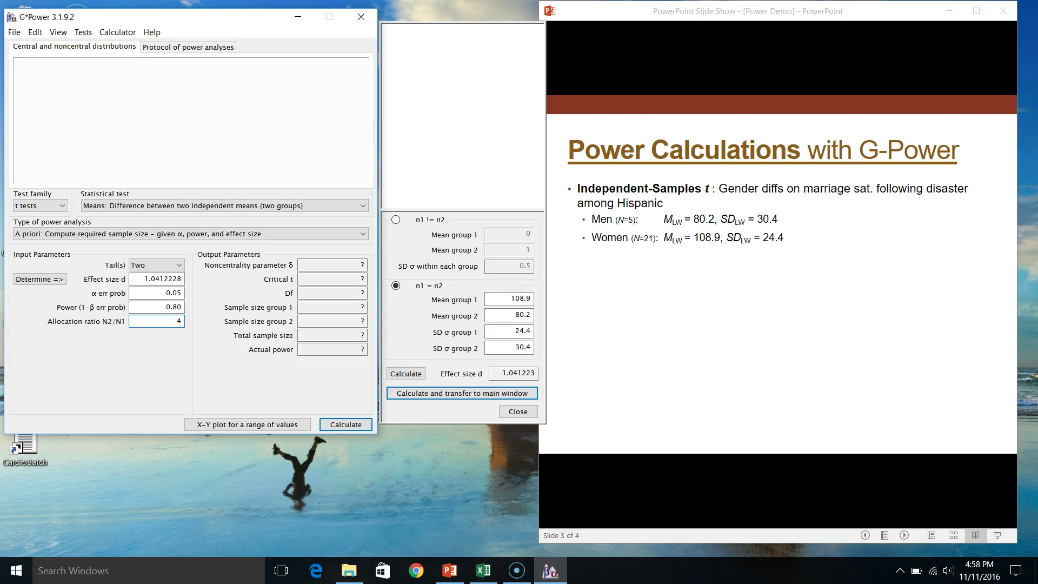
{"action": "left_click_drag", "start_coordinate": [176, 321], "coordinate": [190, 322]}
{"action": "type", "text": "1"}
{"action": "left_click", "coordinate": [332, 421]}
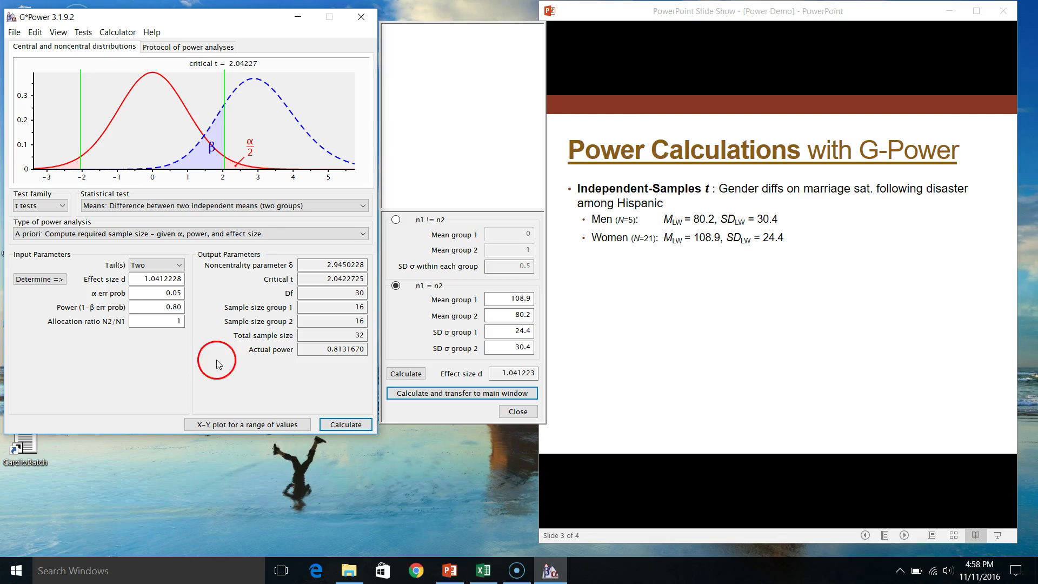
Set the allocation ratio N2/N1 to 4 and calculate the required sample sizes
{"action": "left_click_drag", "start_coordinate": [174, 321], "coordinate": [194, 323]}
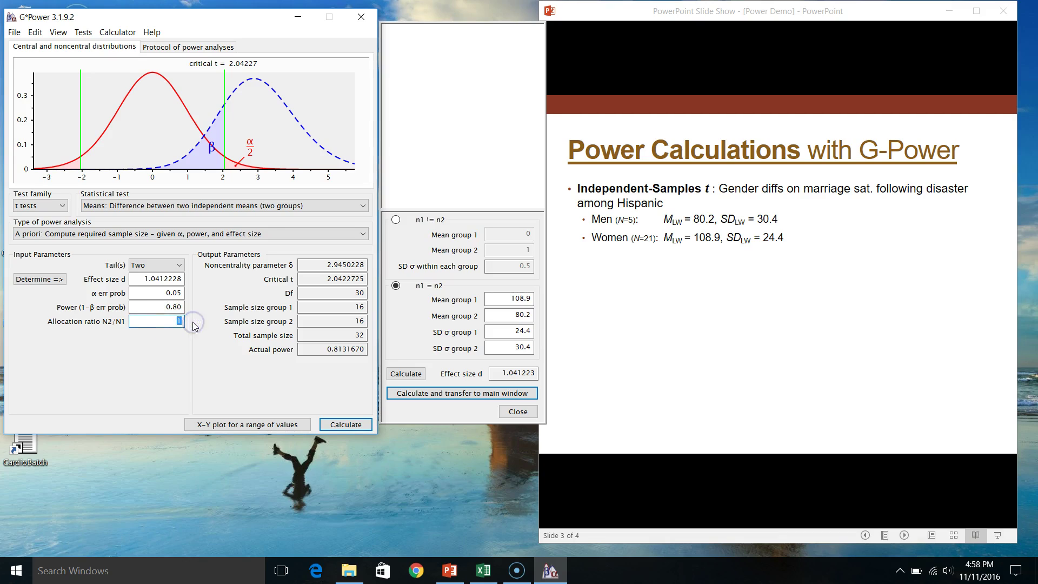
{"action": "type", "text": "4"}
{"action": "left_click", "coordinate": [195, 347]}
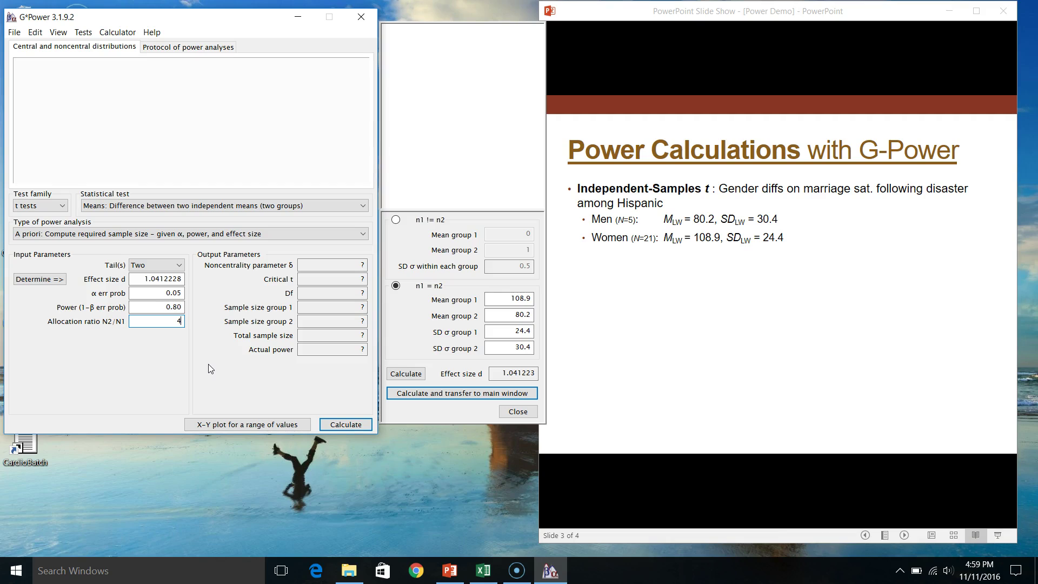
{"action": "left_click", "coordinate": [348, 424]}
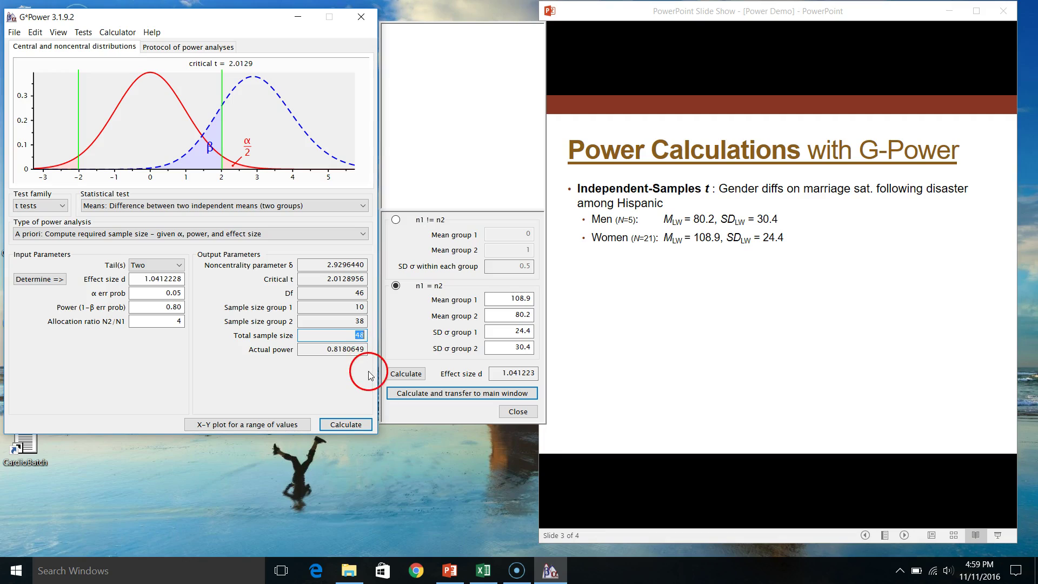
Highlight the total, group 1 and group 2 sample sizes in the output parameters to review them
{"action": "double_click", "coordinate": [359, 335]}
{"action": "double_click", "coordinate": [359, 306]}
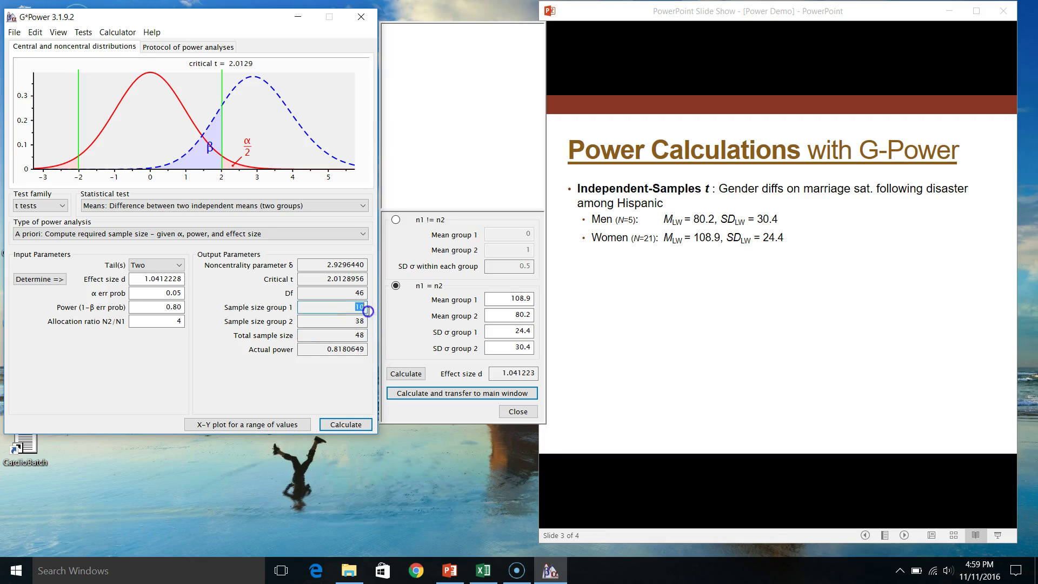
{"action": "double_click", "coordinate": [370, 323]}
{"action": "double_click", "coordinate": [359, 335]}
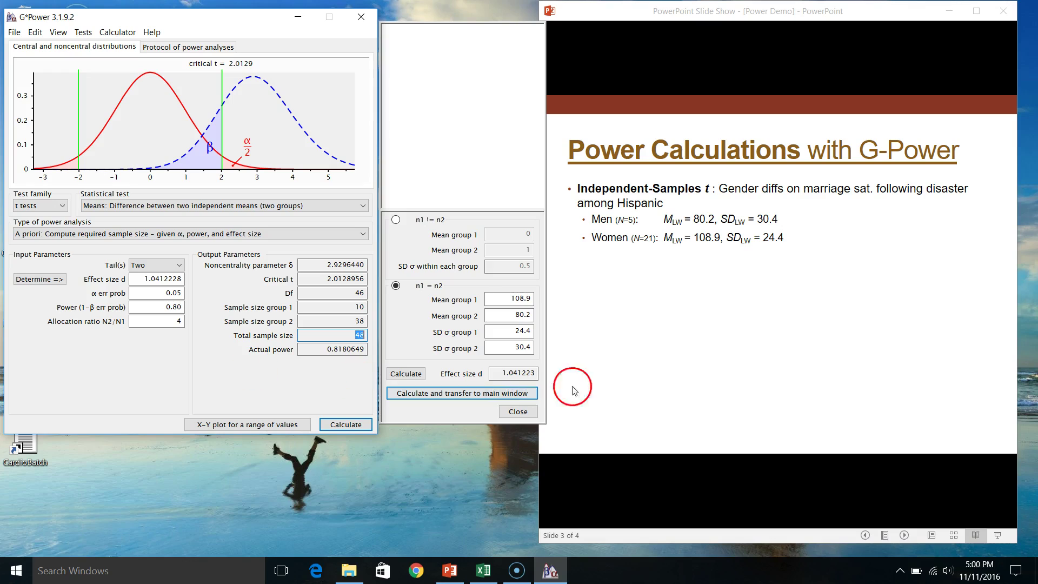
{"action": "left_click", "coordinate": [661, 341]}
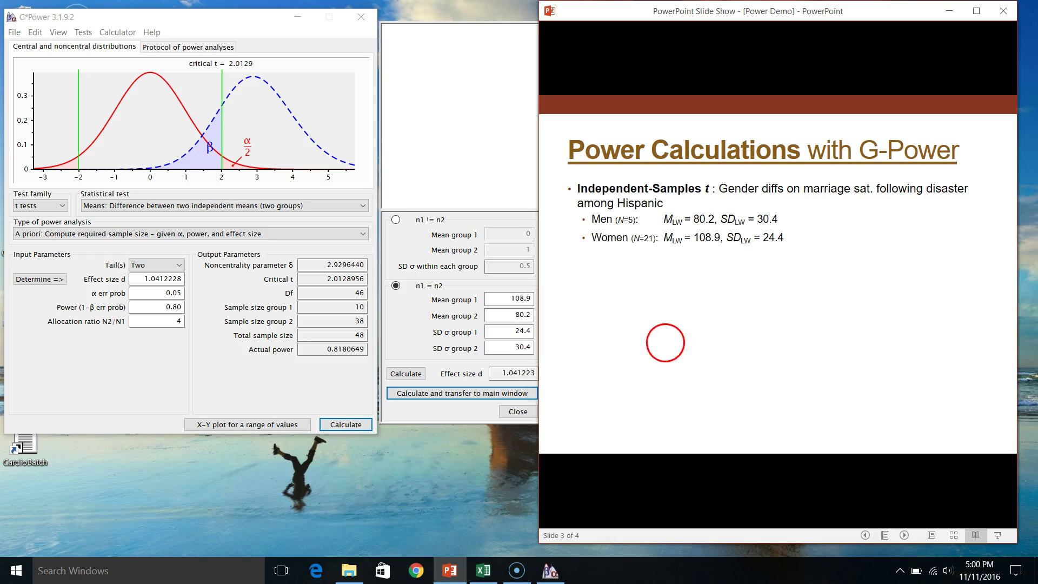
{"action": "left_click", "coordinate": [435, 412]}
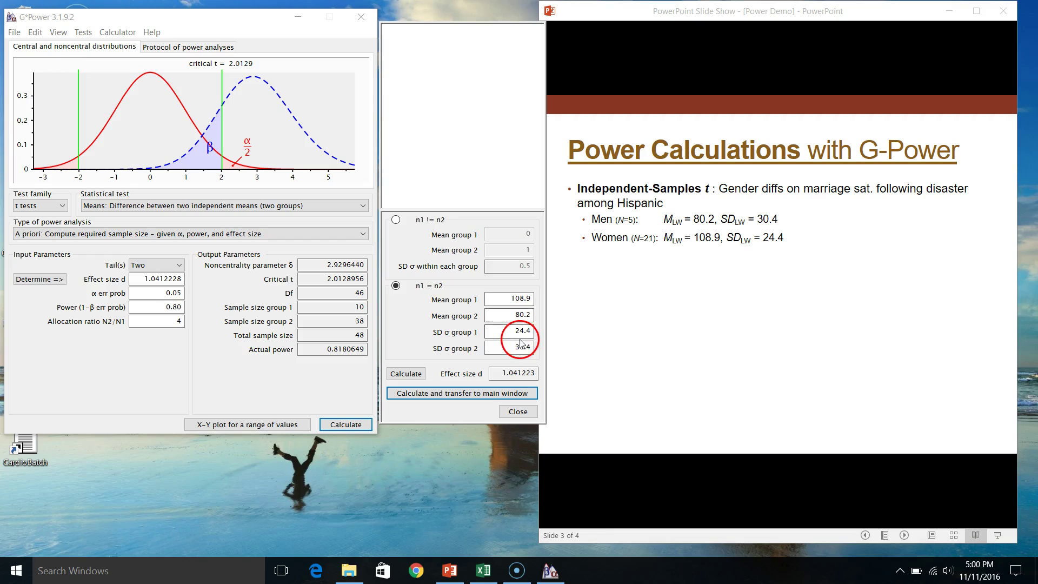
{"action": "left_click", "coordinate": [514, 314]}
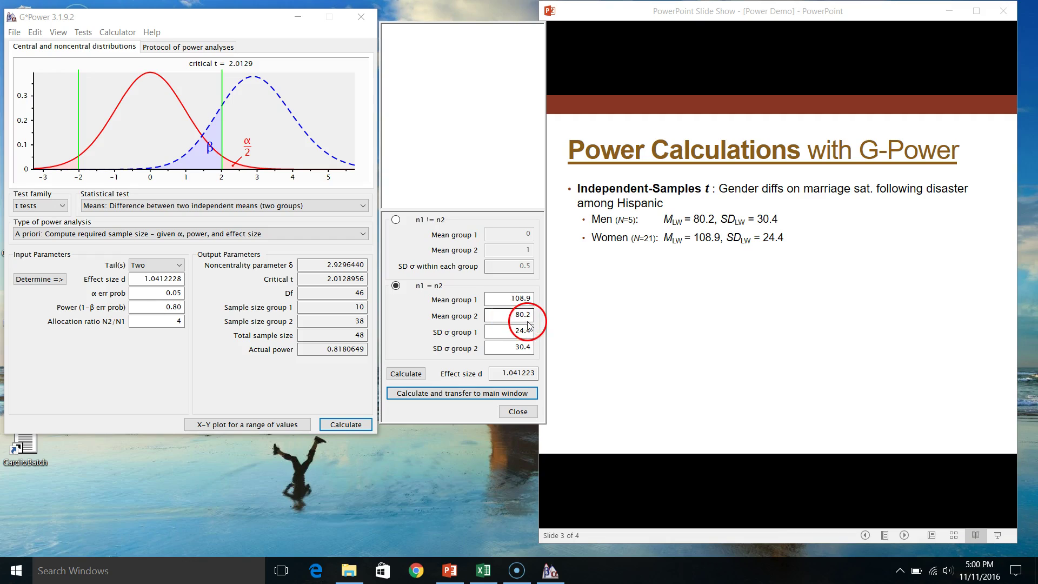
{"action": "left_click", "coordinate": [614, 317]}
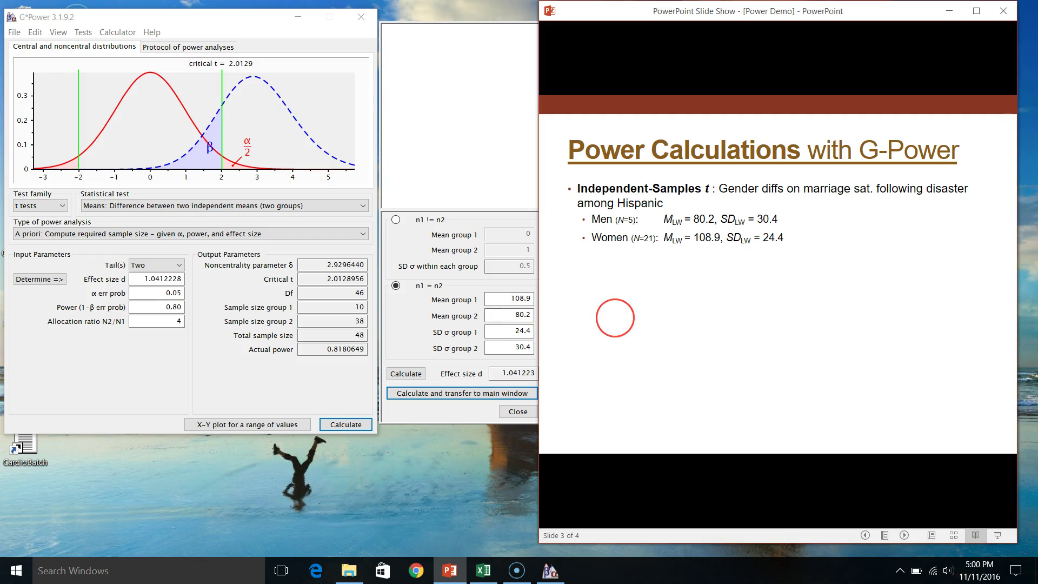